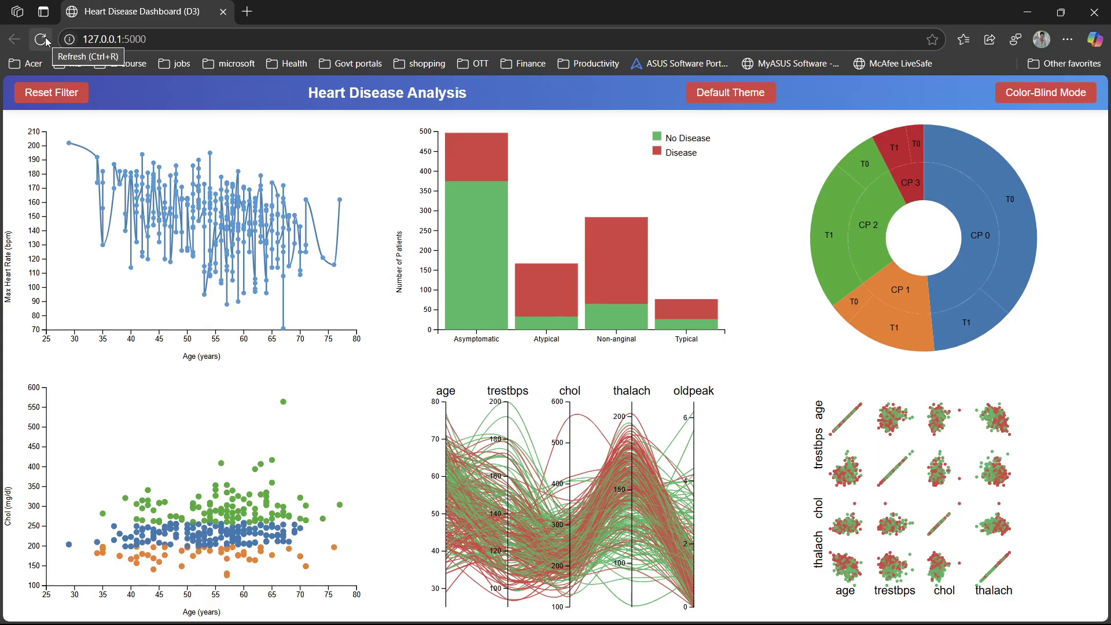
Filter the dashboard to the age 47, heart rate 118 point in the max heart rate chart, and reset the filter.
left_click(60, 102)
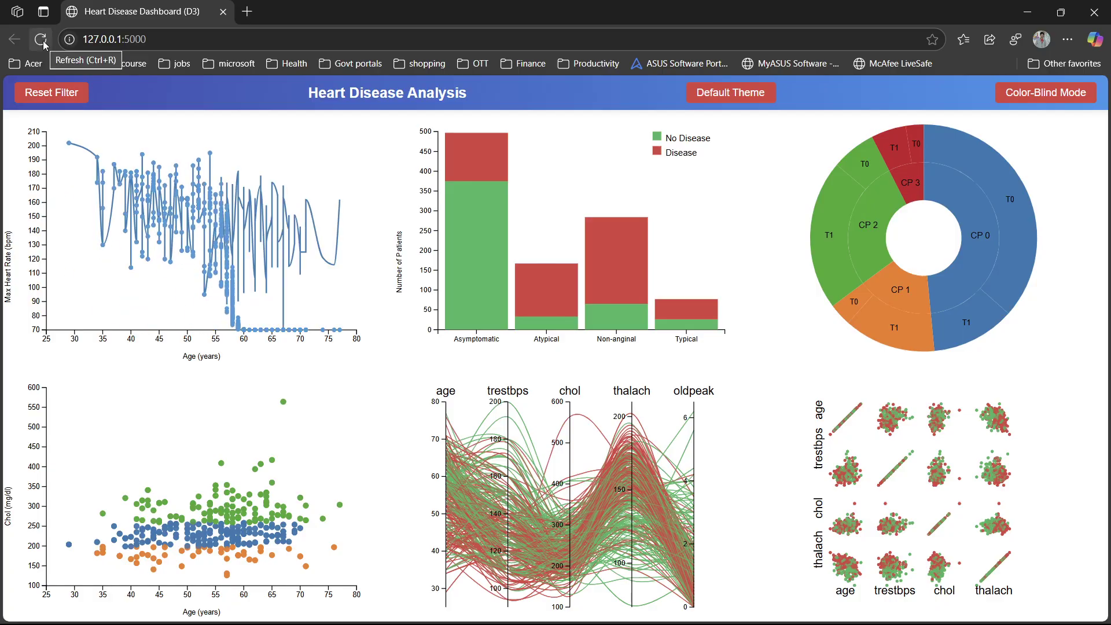
mouse_move(243, 230)
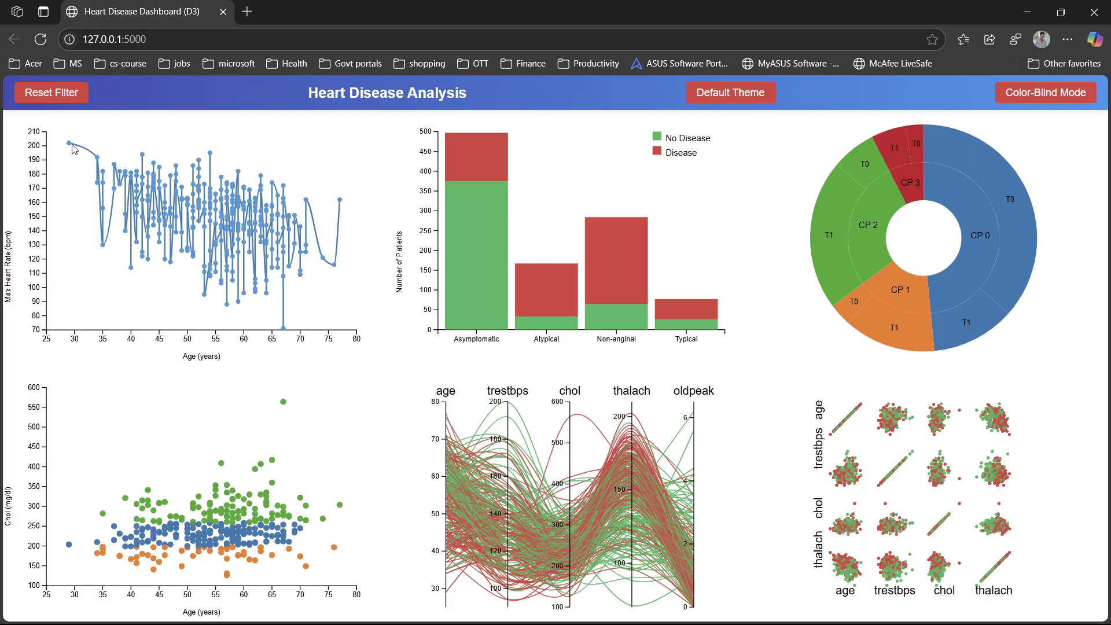
mouse_move(70, 149)
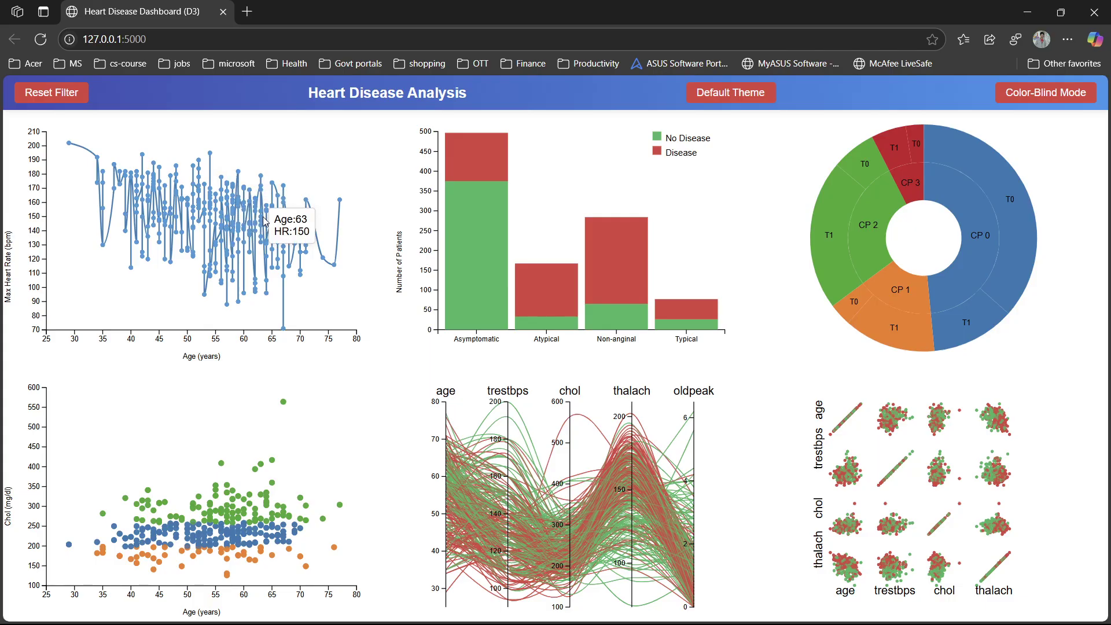
left_click(172, 268)
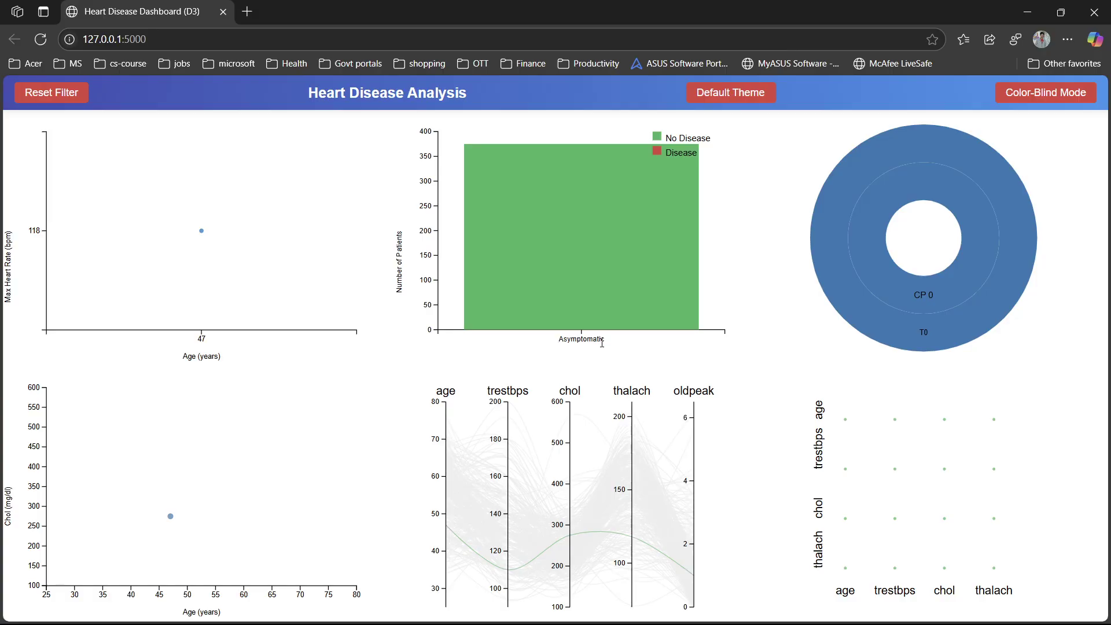
mouse_move(954, 294)
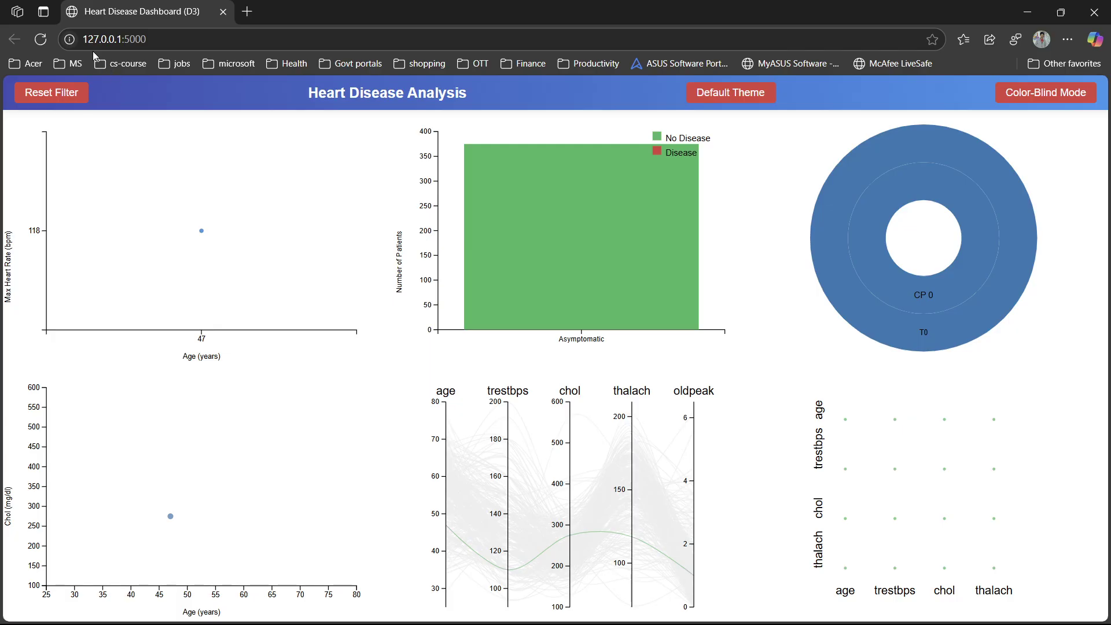
left_click(49, 98)
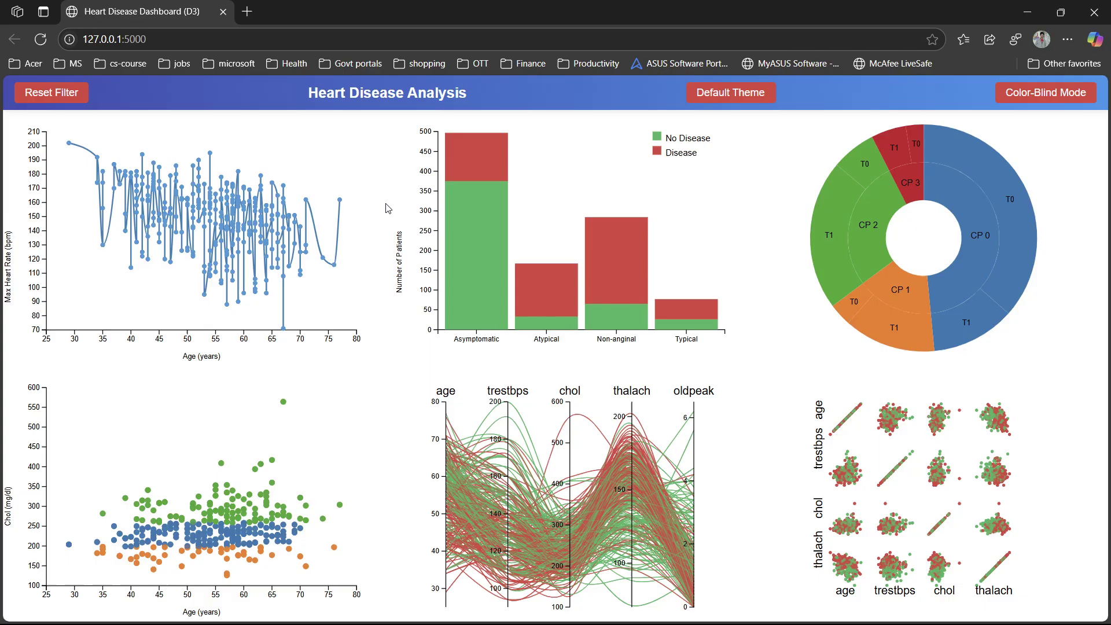
Examine the disease and no-disease patient counts for each chest pain type in the stacked bar chart.
mouse_move(200, 195)
mouse_move(614, 332)
mouse_move(479, 262)
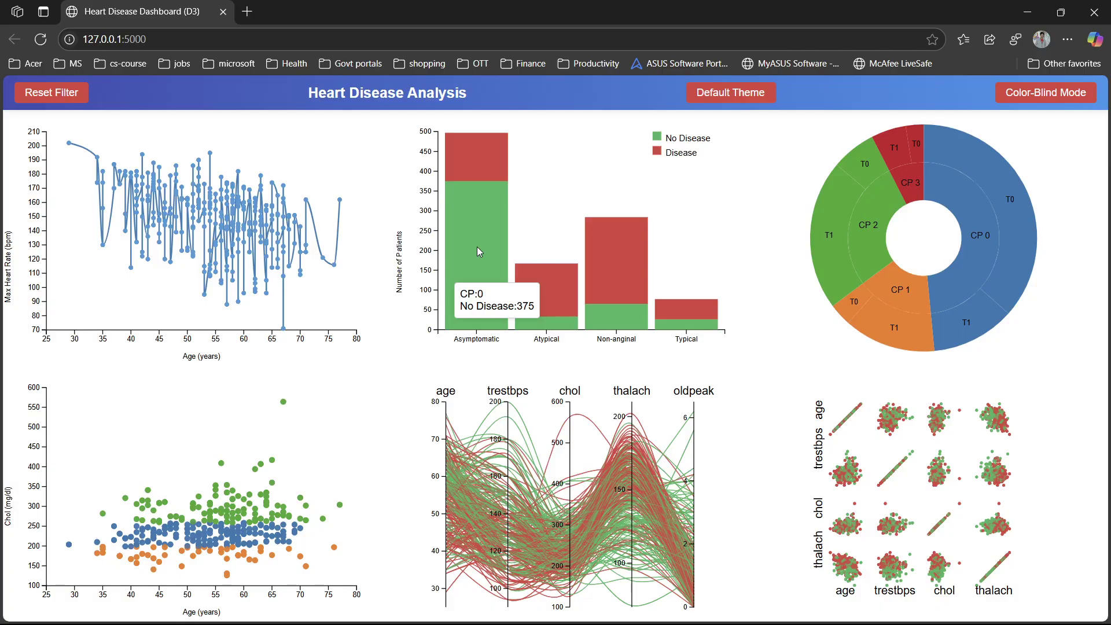
mouse_move(467, 148)
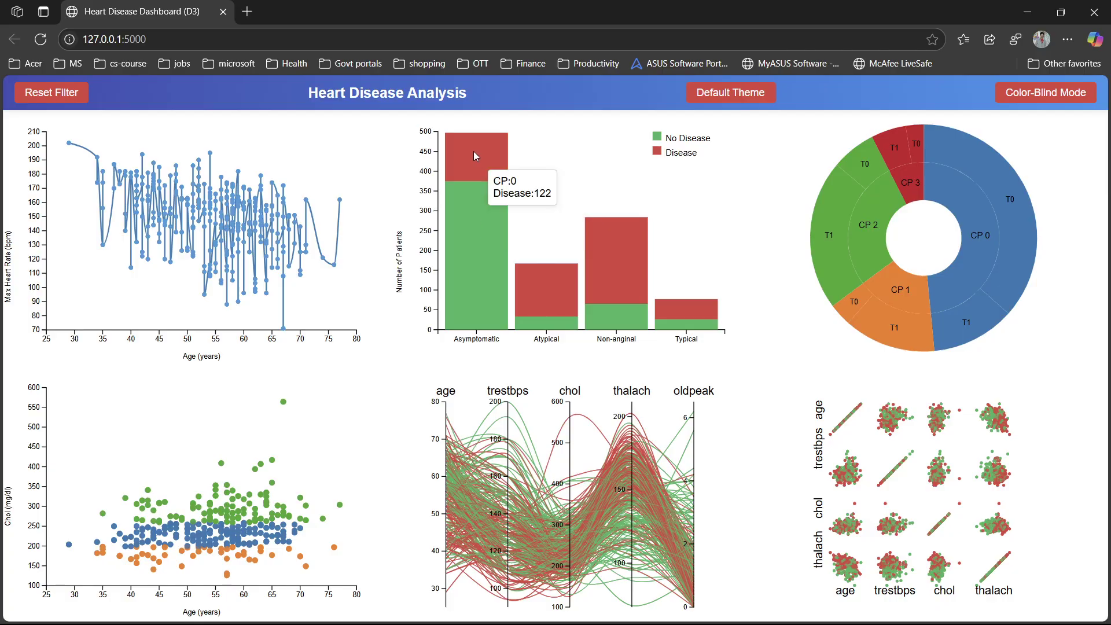
mouse_move(545, 269)
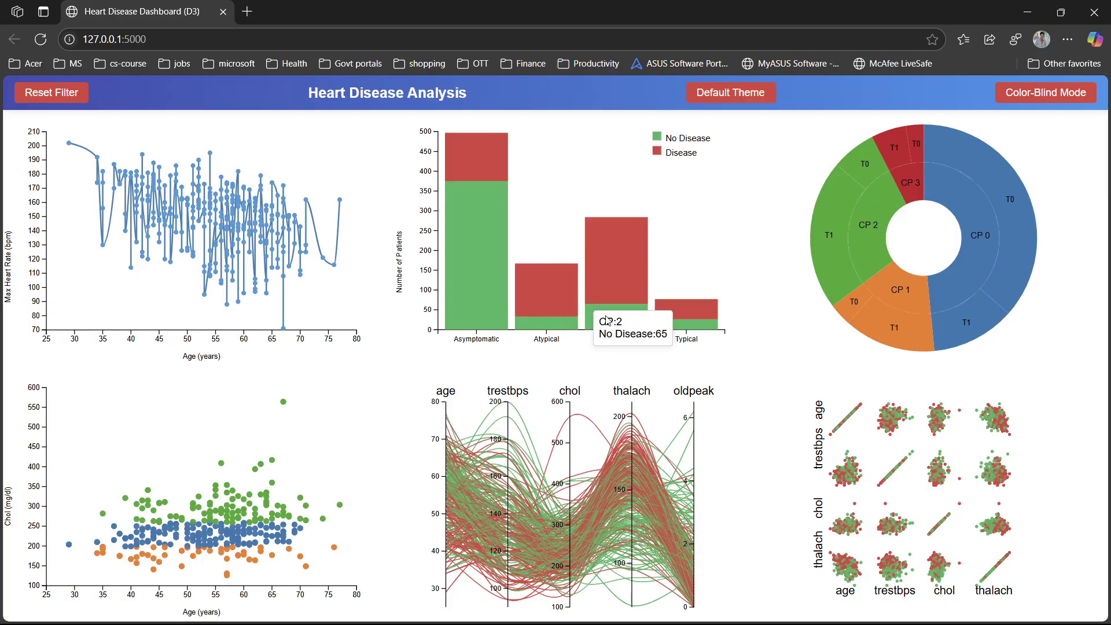
mouse_move(702, 328)
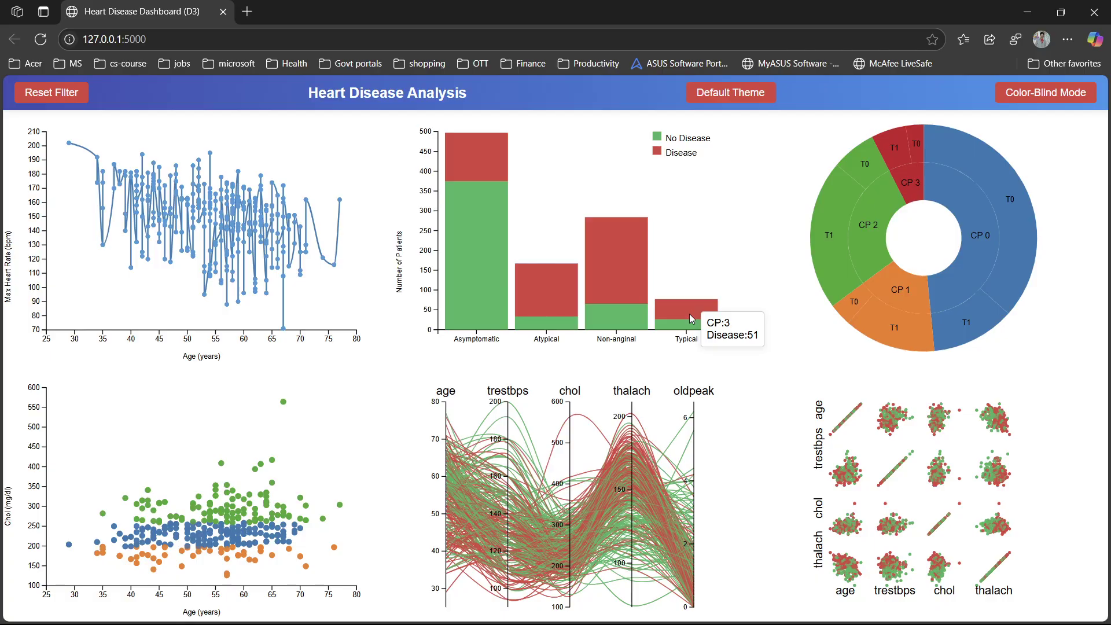
Filter the dashboard by the no-disease part of the Asymptomatic bar, and reset the filter.
mouse_move(484, 200)
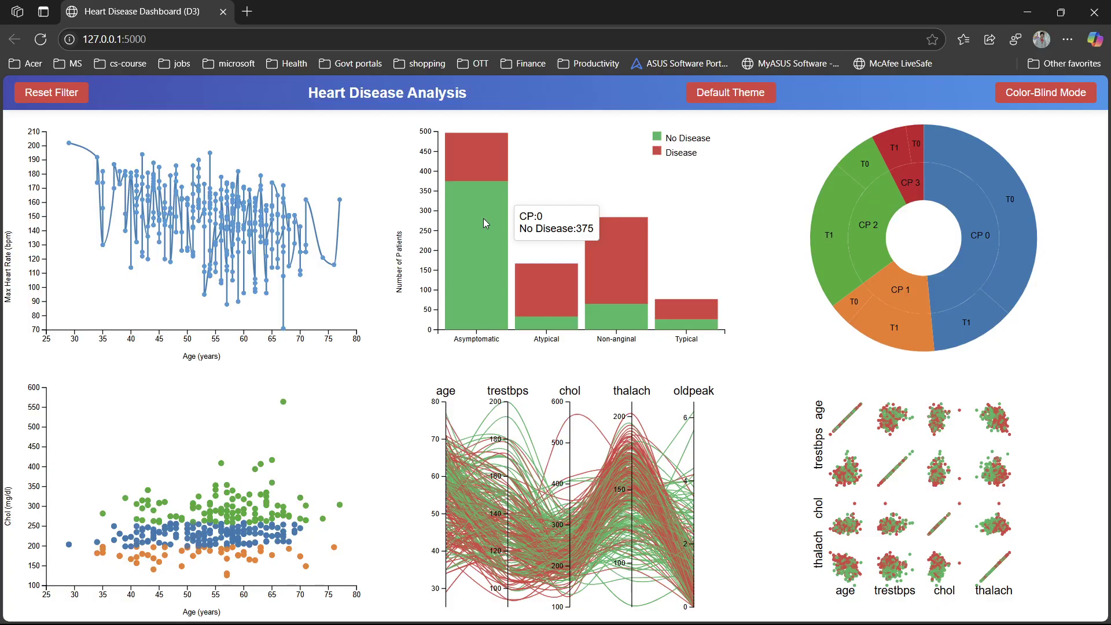
left_click(484, 224)
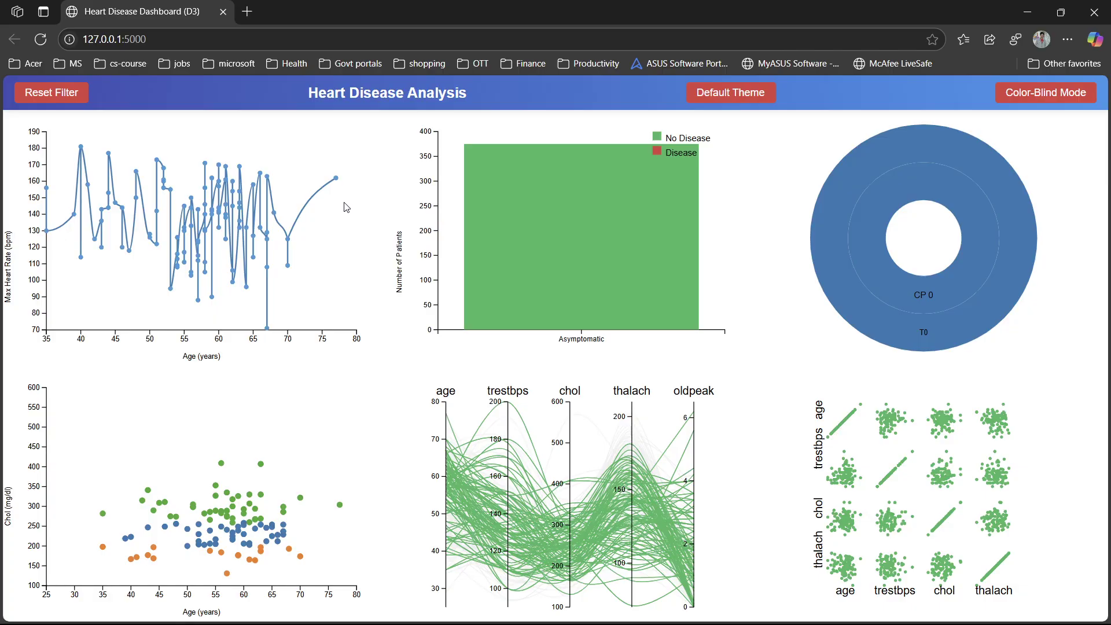
left_click(74, 96)
Filter the dashboard by the disease part of the Non-anginal bar, and reset the filter.
mouse_move(631, 251)
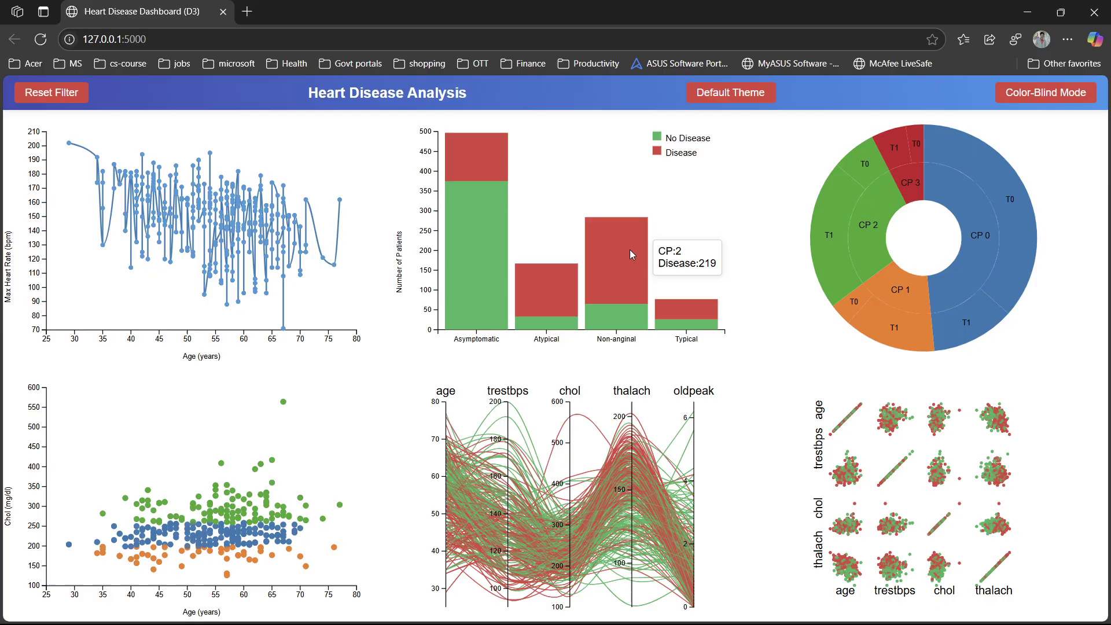
left_click(629, 249)
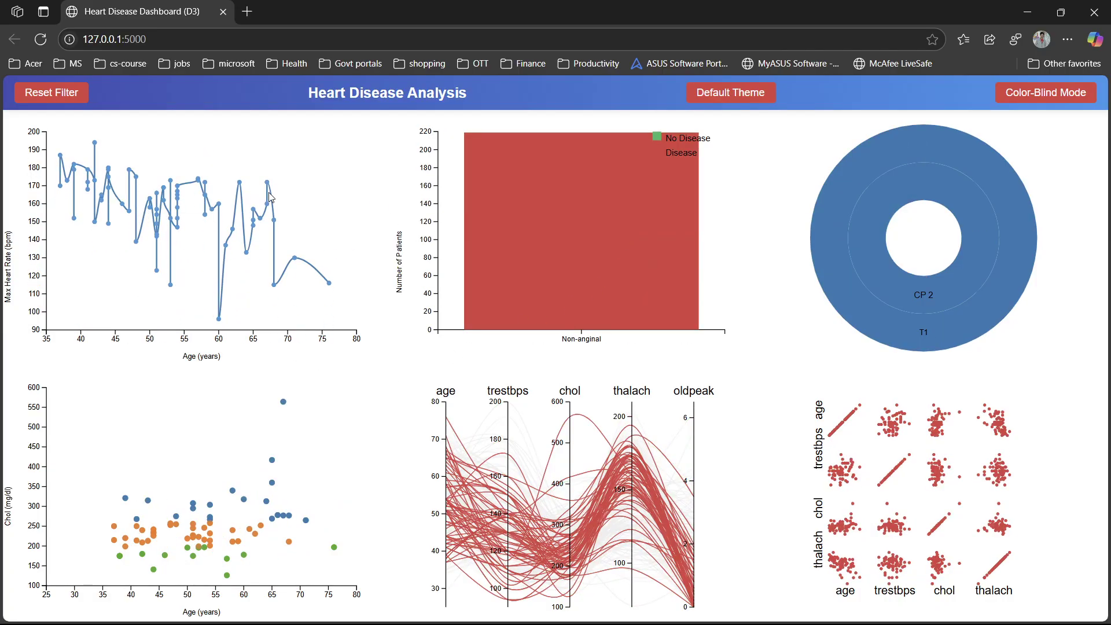
left_click(52, 92)
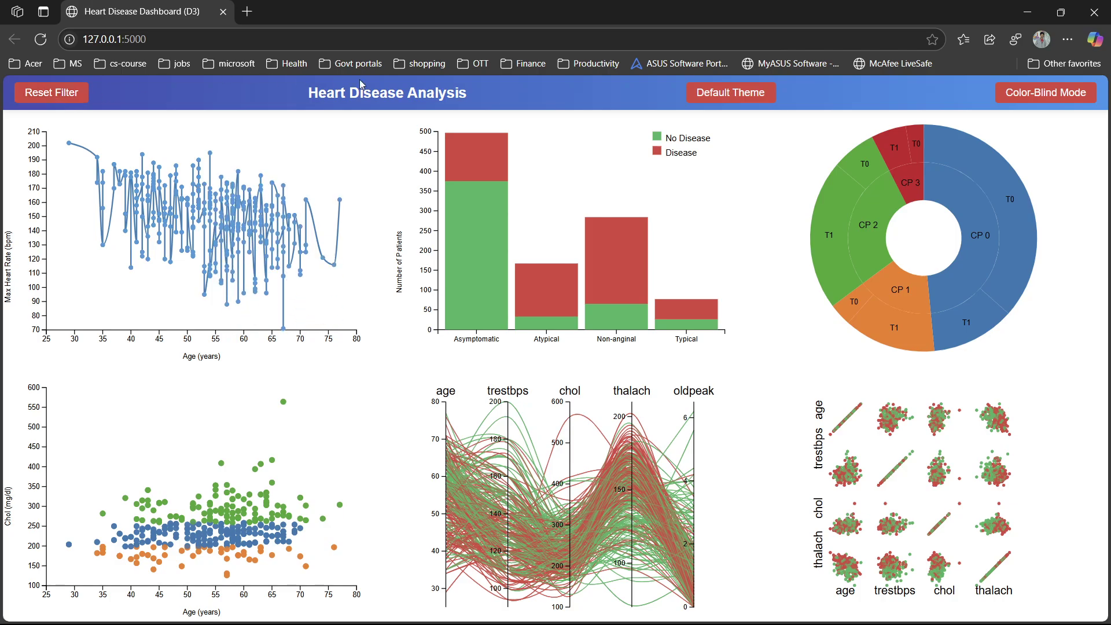
Examine the patient counts of the chest pain and target segments in the sunburst chart.
mouse_move(829, 232)
mouse_move(863, 186)
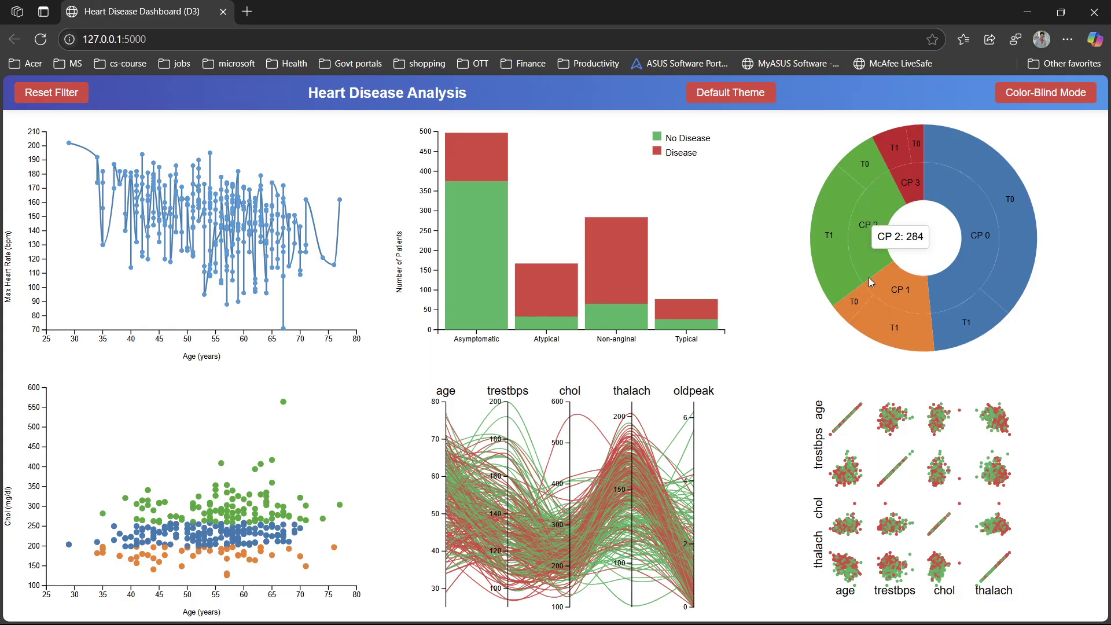
mouse_move(959, 296)
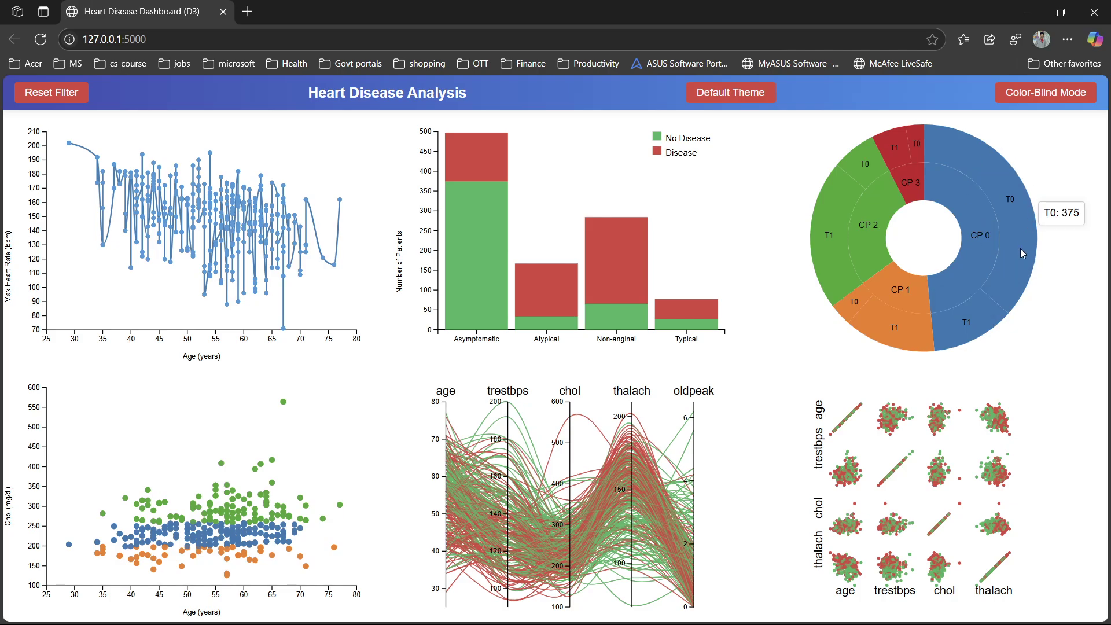
mouse_move(971, 242)
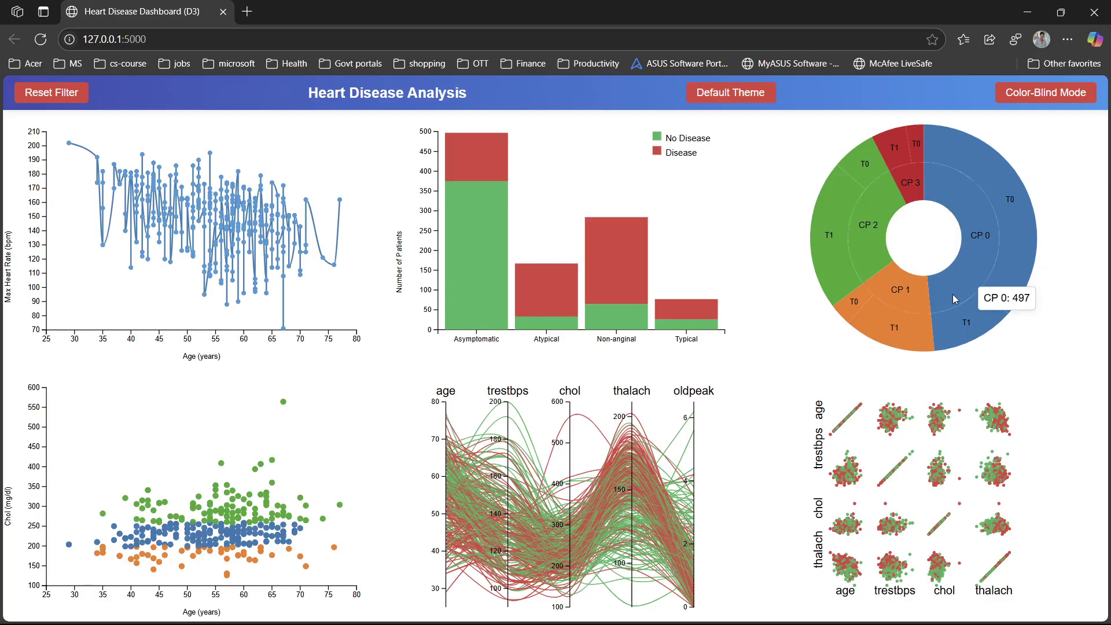
Filter the dashboard to chest pain type CP 1 through the sunburst chart.
left_click(903, 296)
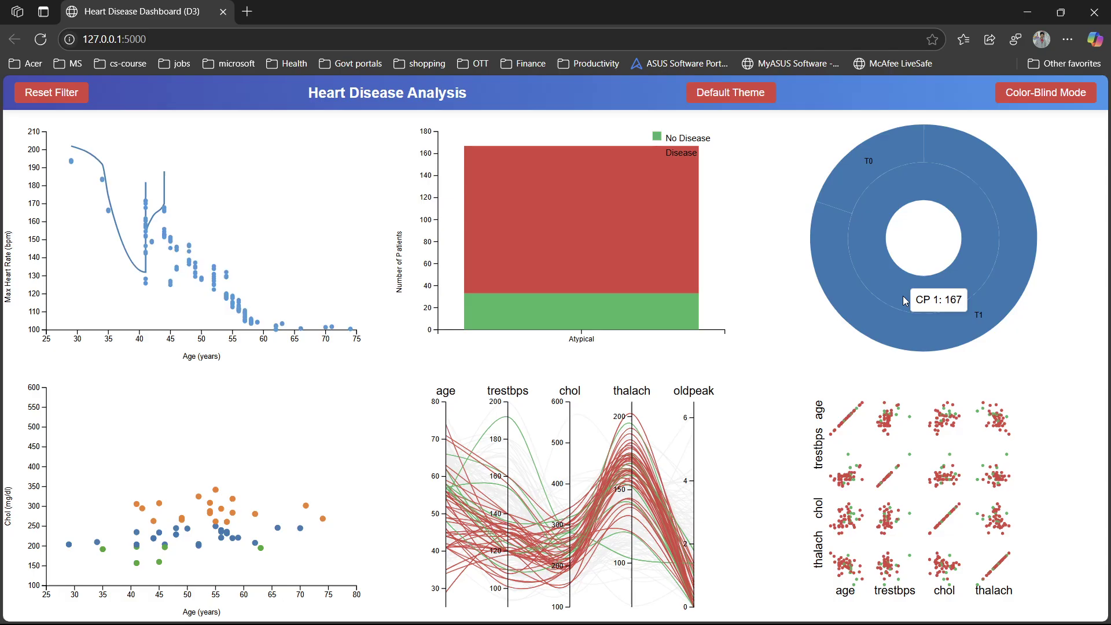
mouse_move(675, 312)
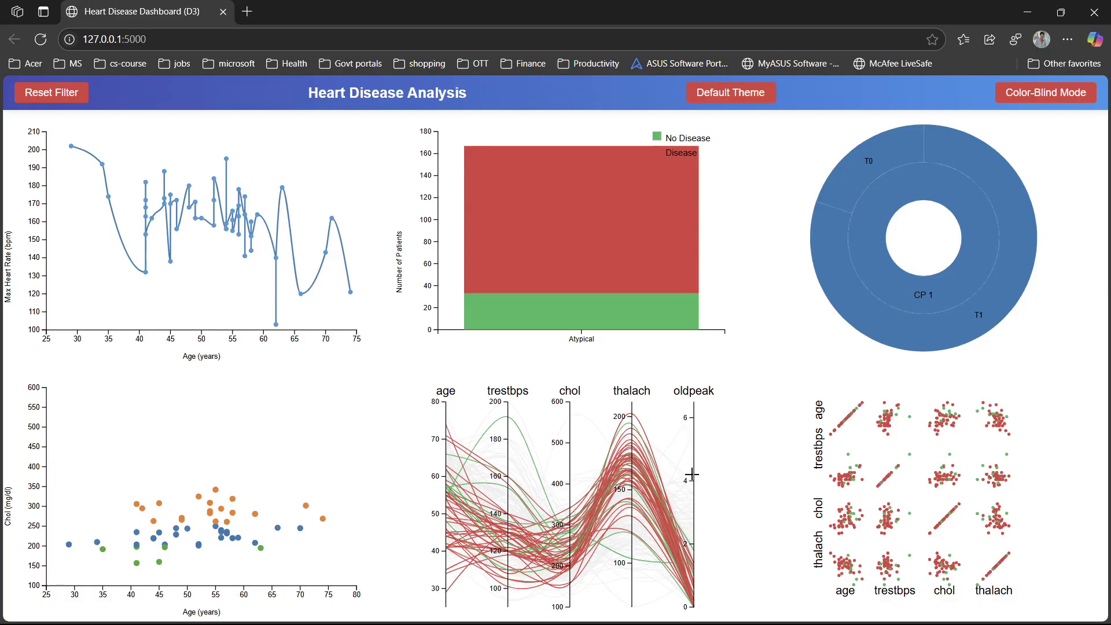
mouse_move(873, 155)
Narrow the CP 1 filter to its T1 segment in the sunburst chart, and widen it back to all of CP 1.
left_click(839, 252)
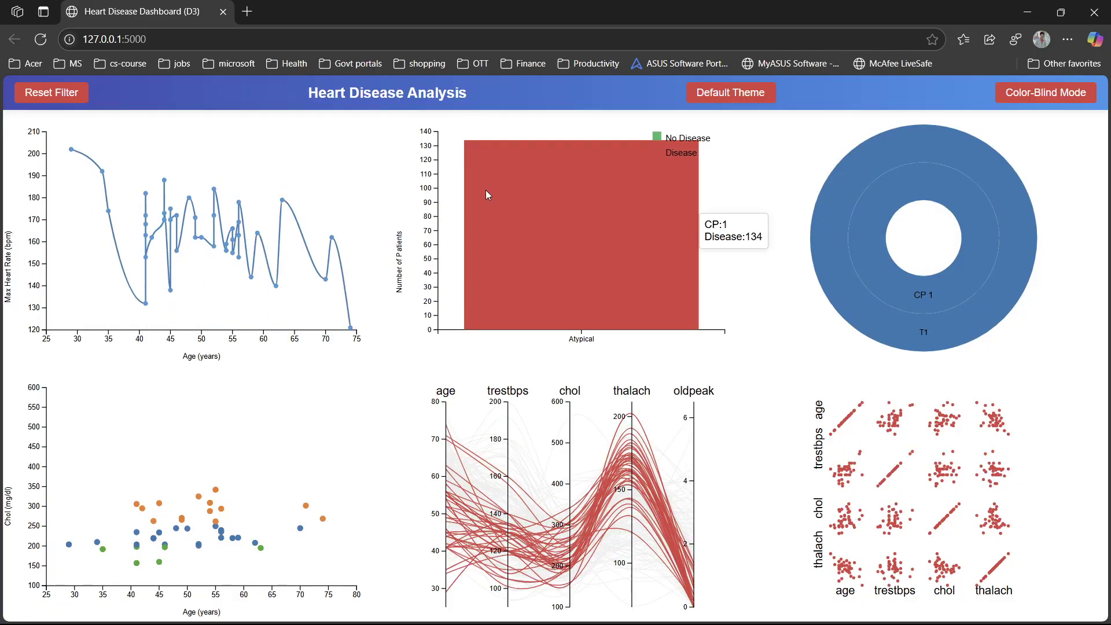
mouse_move(865, 249)
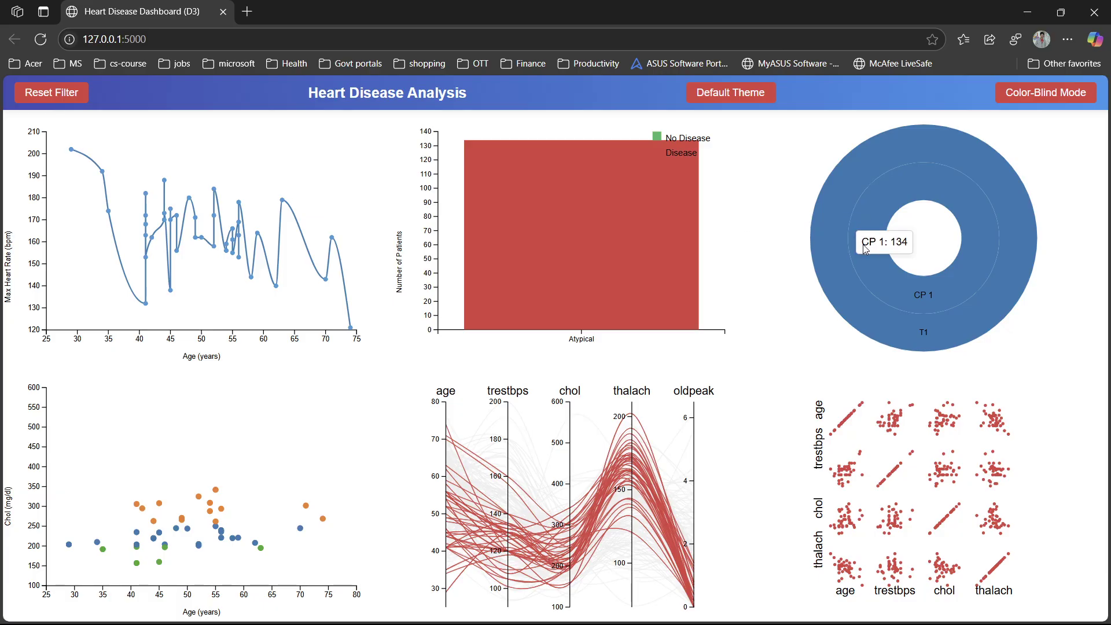
left_click(895, 278)
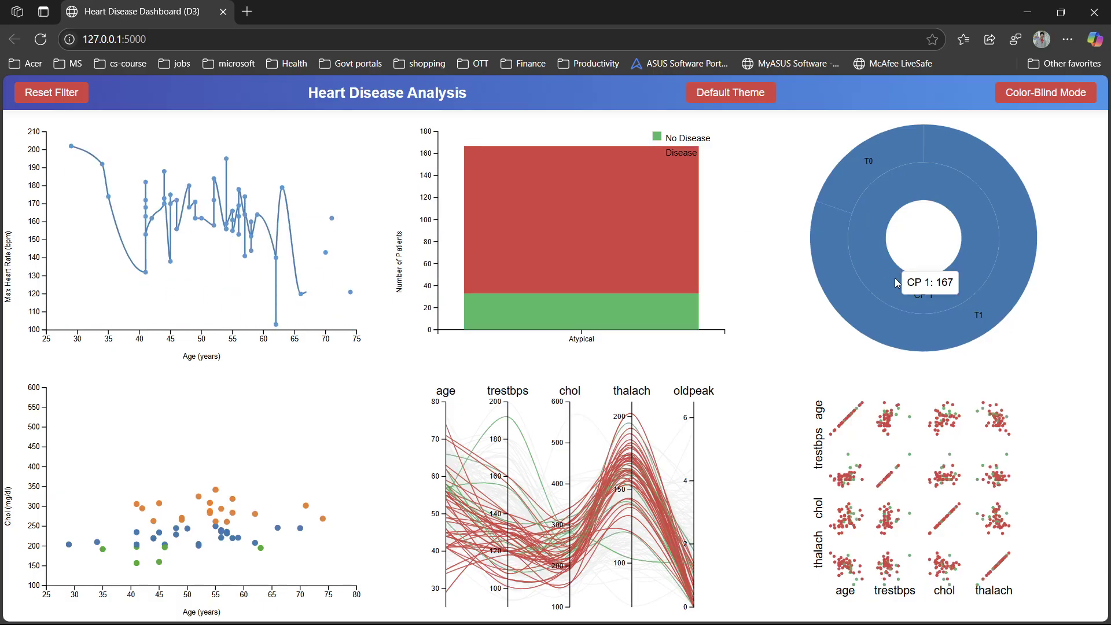
Narrow the CP 1 filter to its T0 segment in the sunburst chart, and reset the filter.
left_click(877, 159)
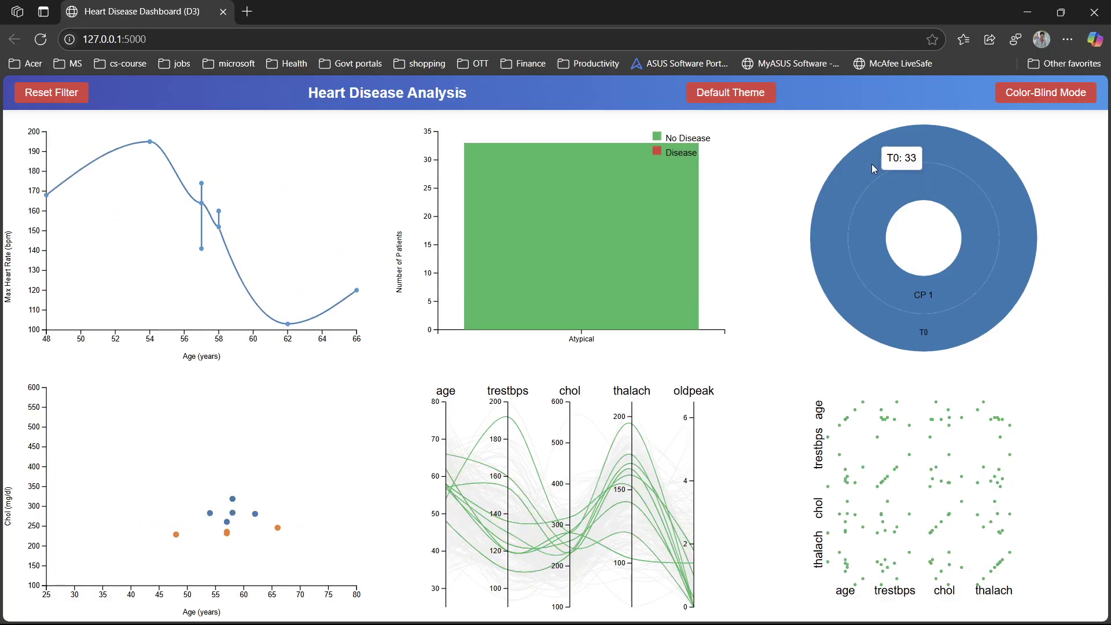
left_click(71, 103)
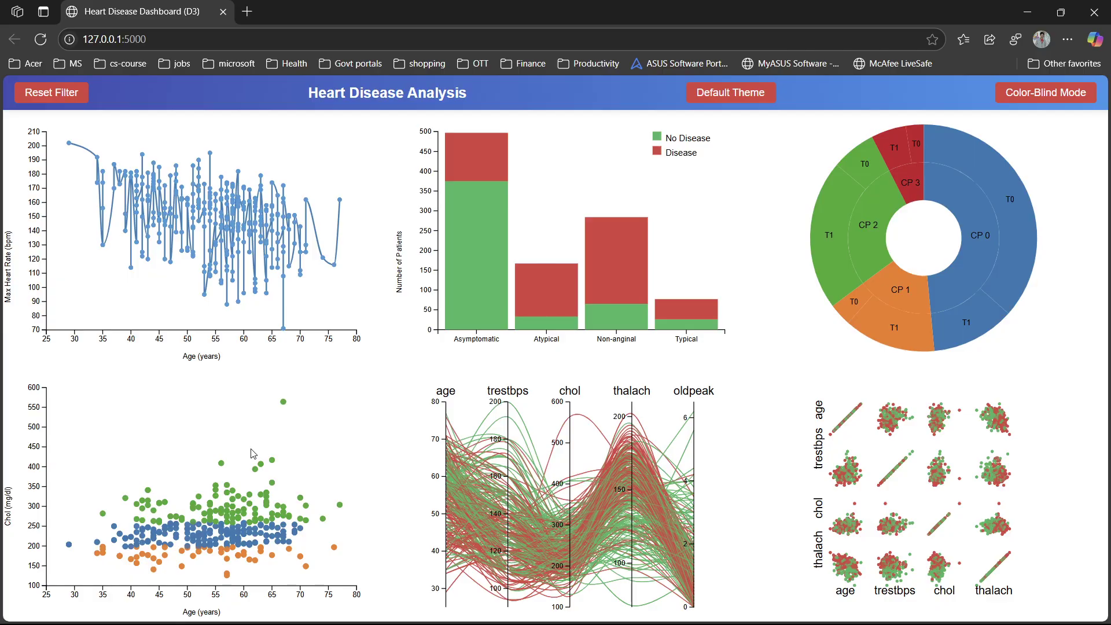
Filter the dashboard to the age 65, cholesterol 417 point in the cholesterol scatter plot, inspect the linked charts, and reset the filter.
mouse_move(274, 463)
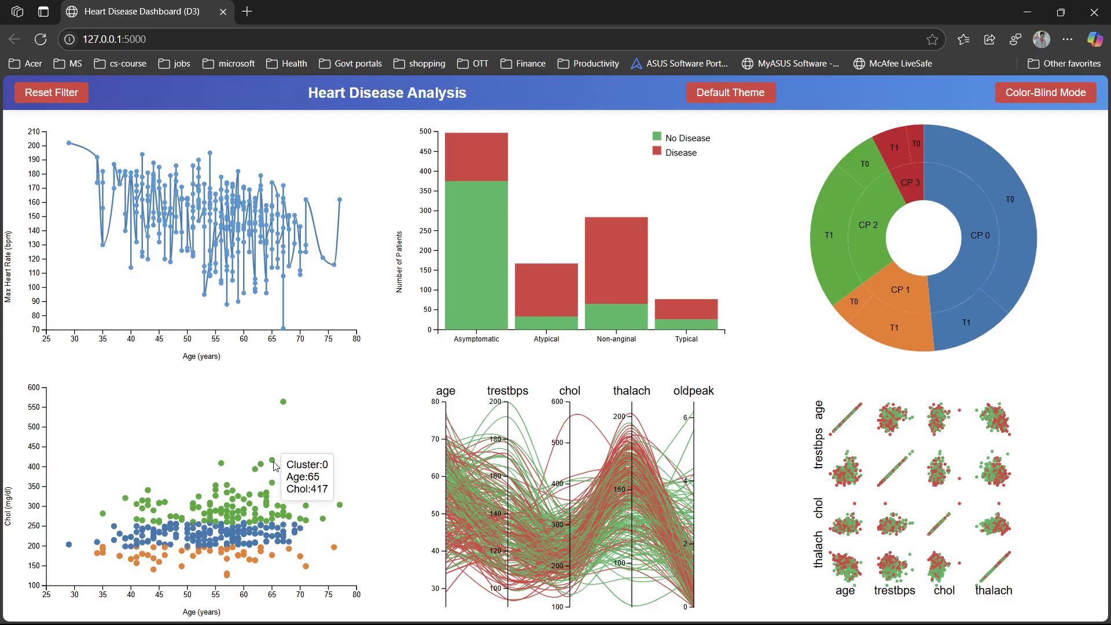
left_click(274, 464)
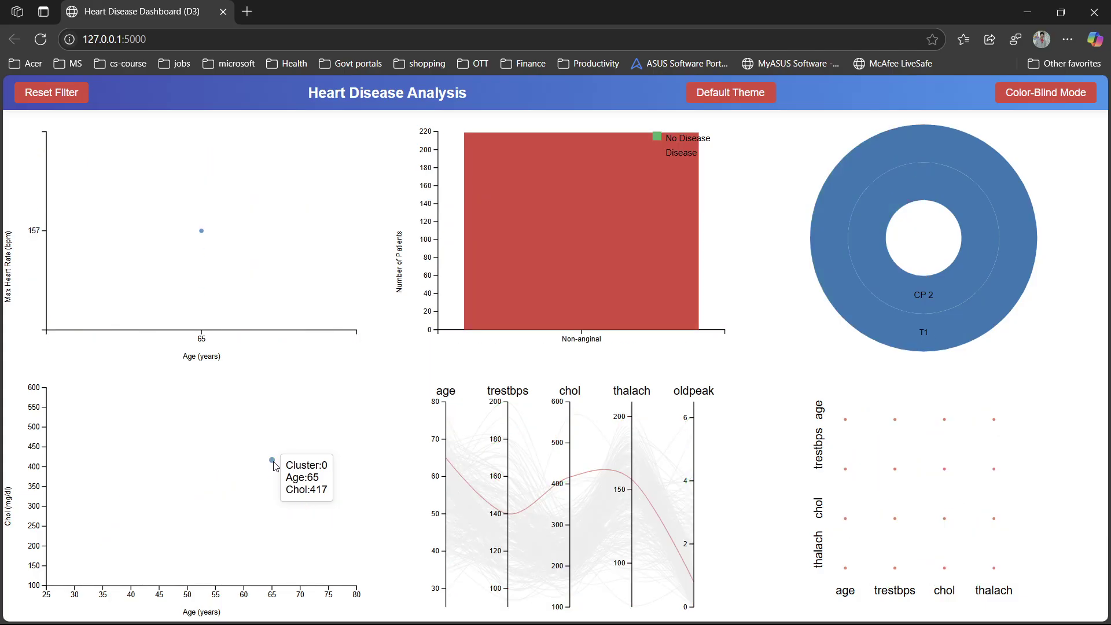
mouse_move(905, 304)
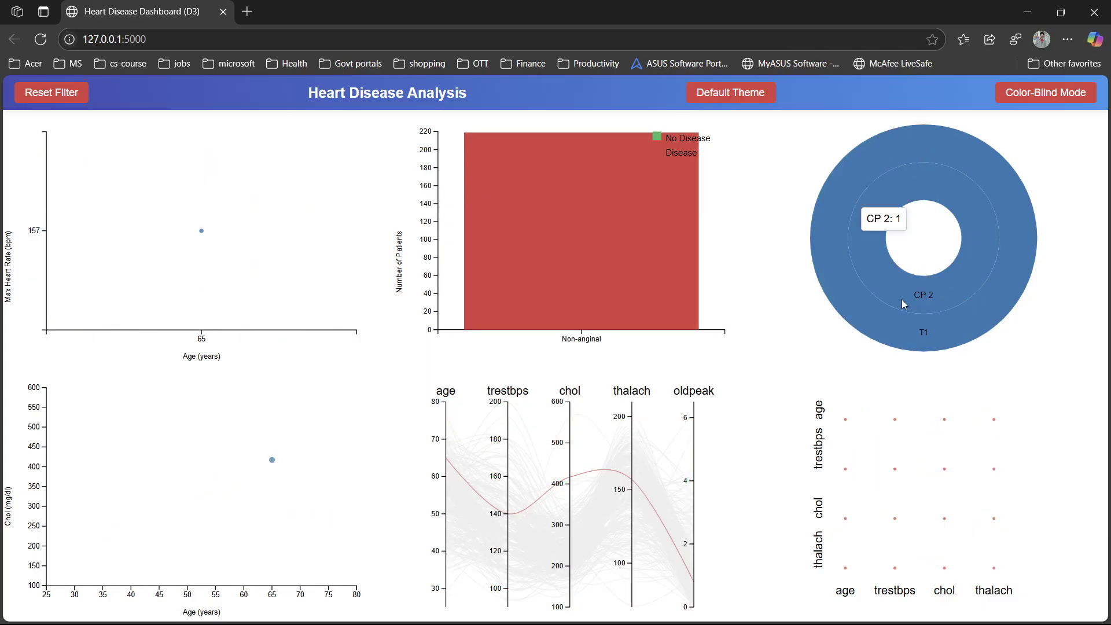
mouse_move(816, 230)
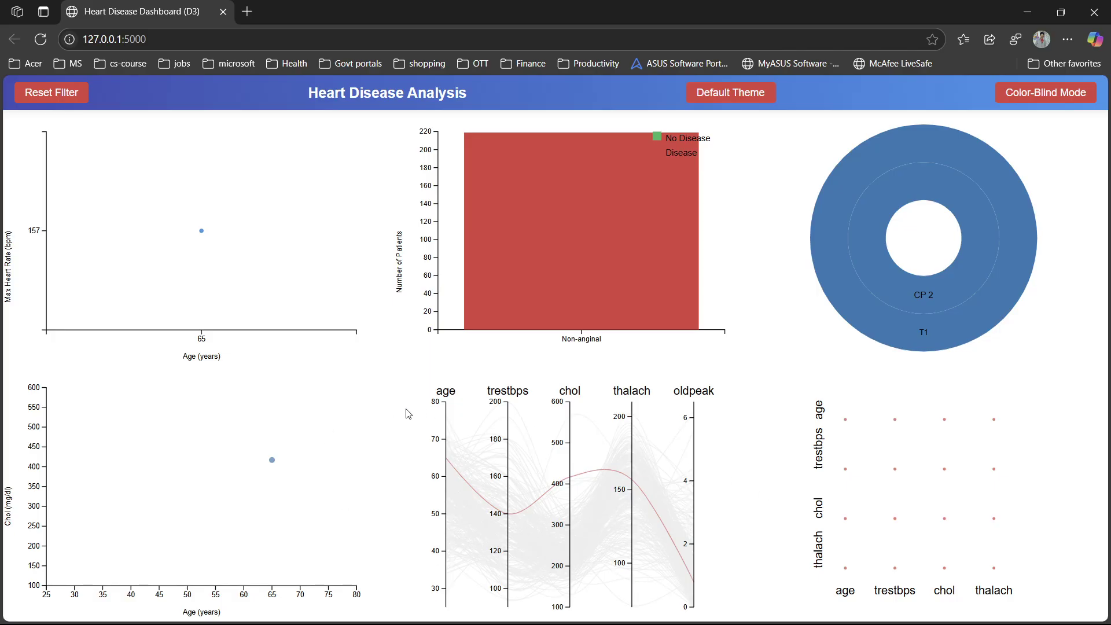
left_click(32, 91)
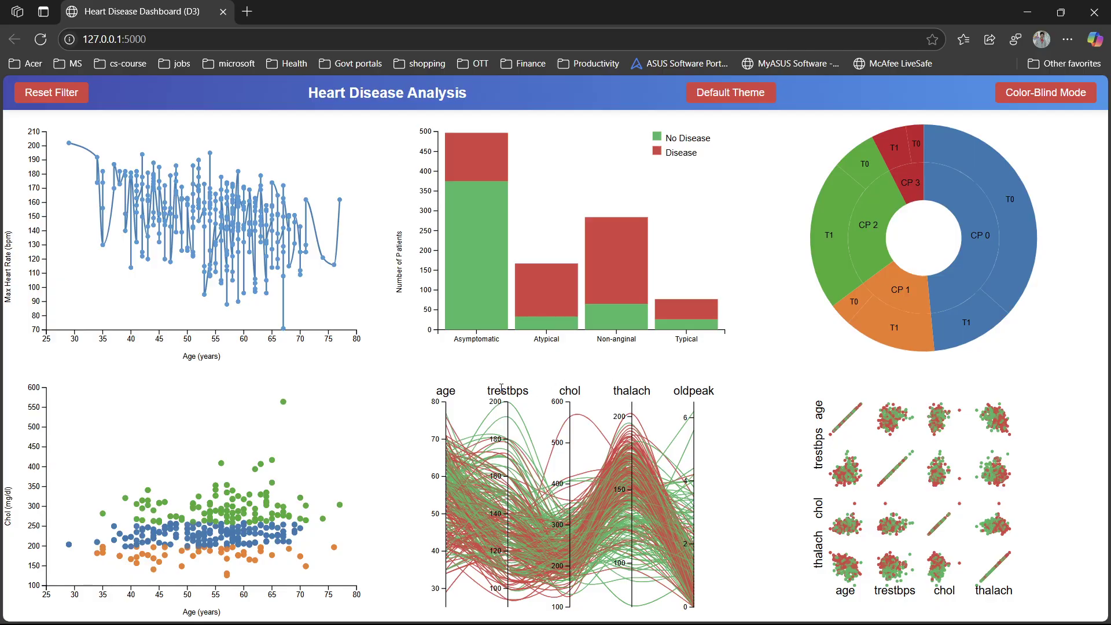
Reorder the parallel coordinates axes so that trestbps sits between chol and thalach.
left_click_drag(528, 385, 671, 407)
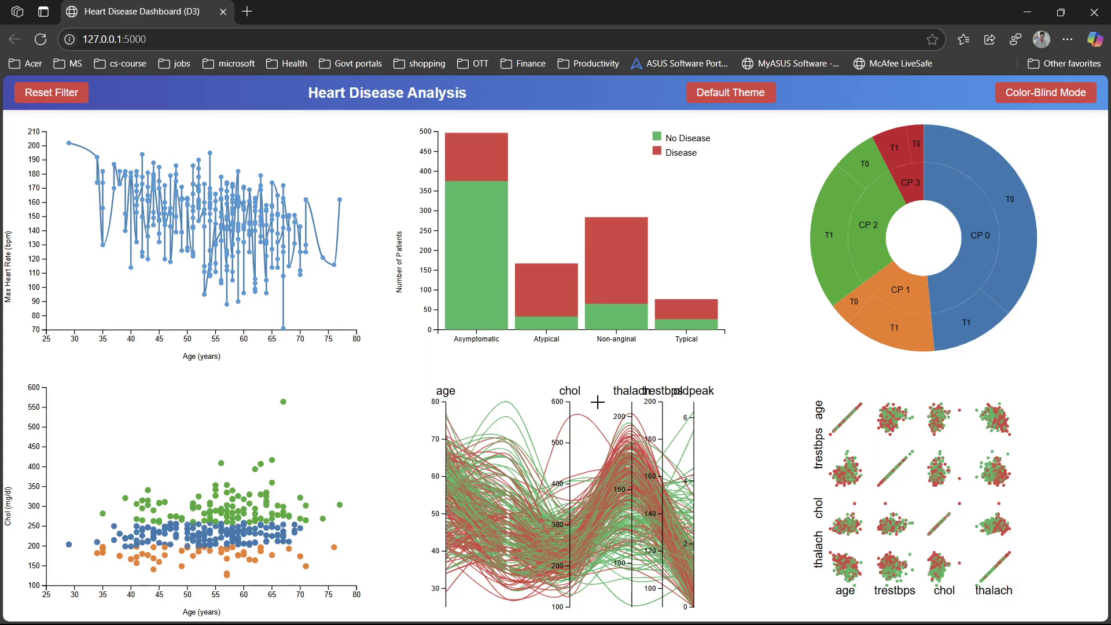
left_click_drag(598, 402, 602, 407)
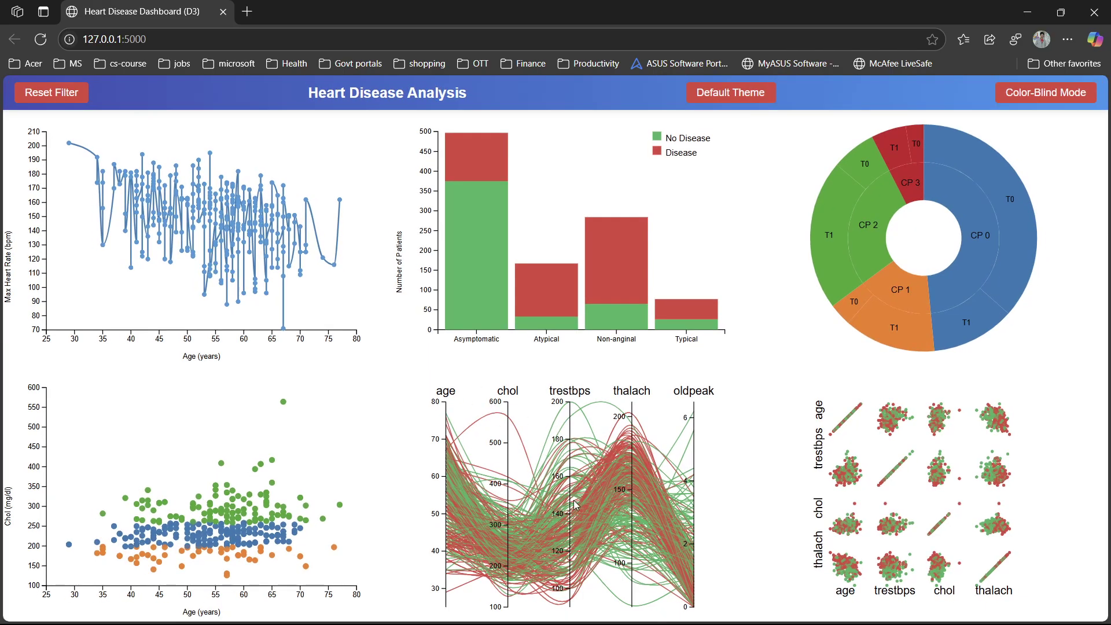
Filter the dashboard to the age 66 patient's line in the parallel coordinates chart, and reset the filter.
left_click(478, 505)
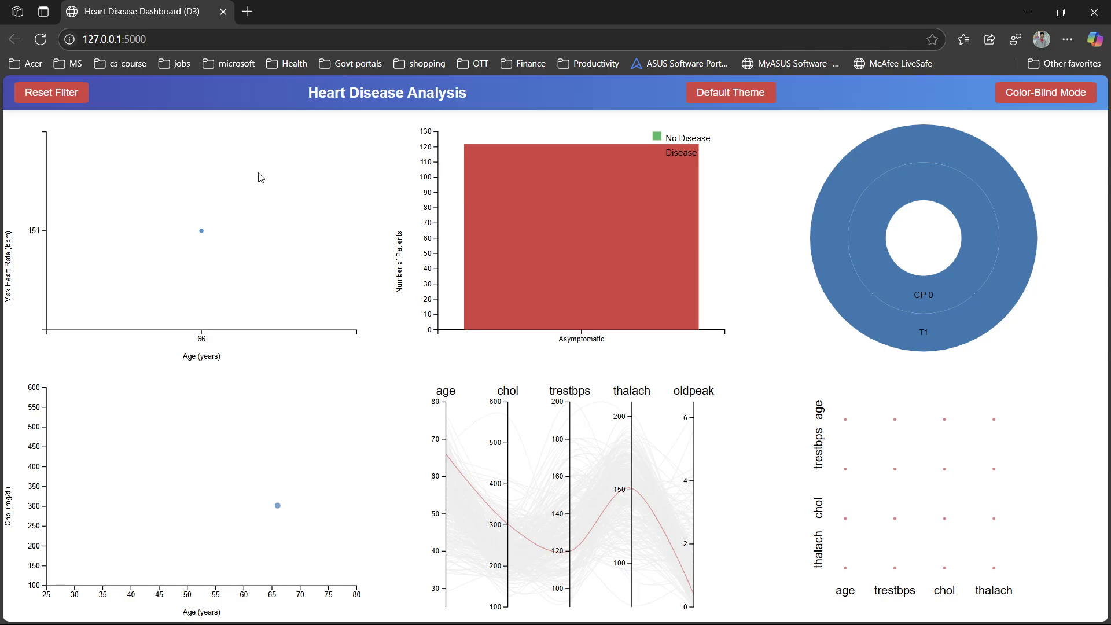
left_click(44, 97)
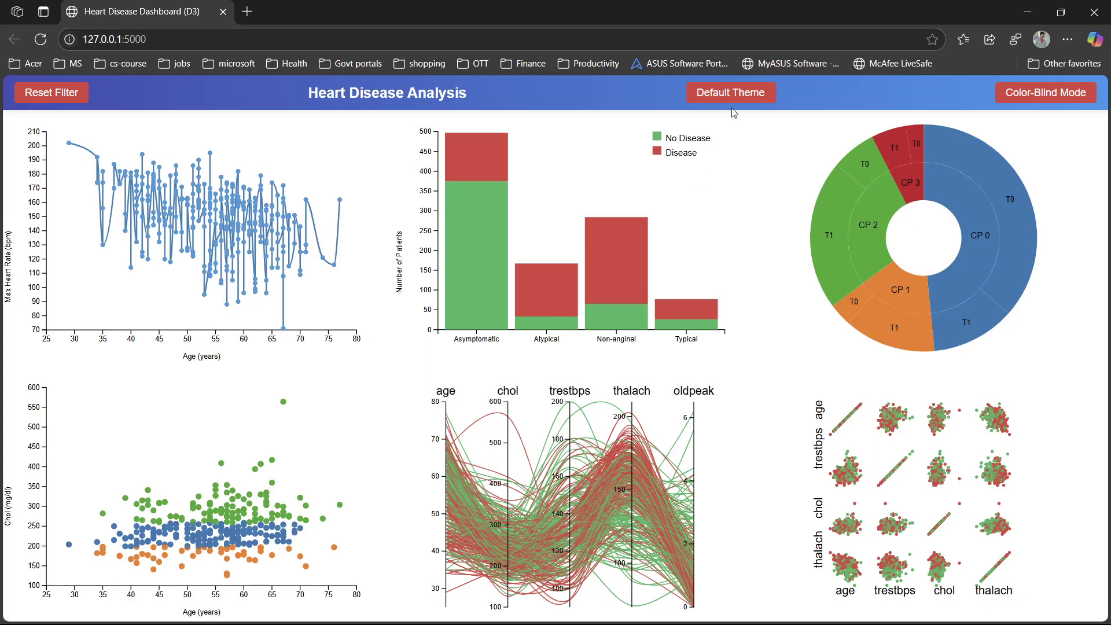
Switch the dashboard to the color-blind palette.
left_click(1044, 97)
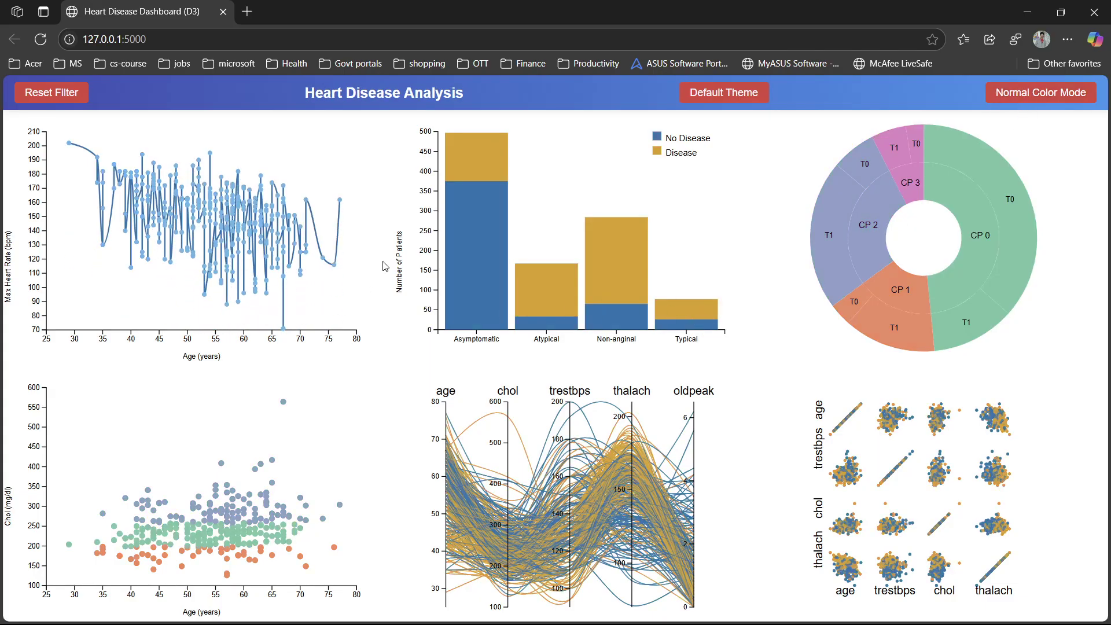
Inspect the asymptomatic bar's patient counts in the stacked bar chart, and return the dashboard to the normal color mode.
mouse_move(489, 327)
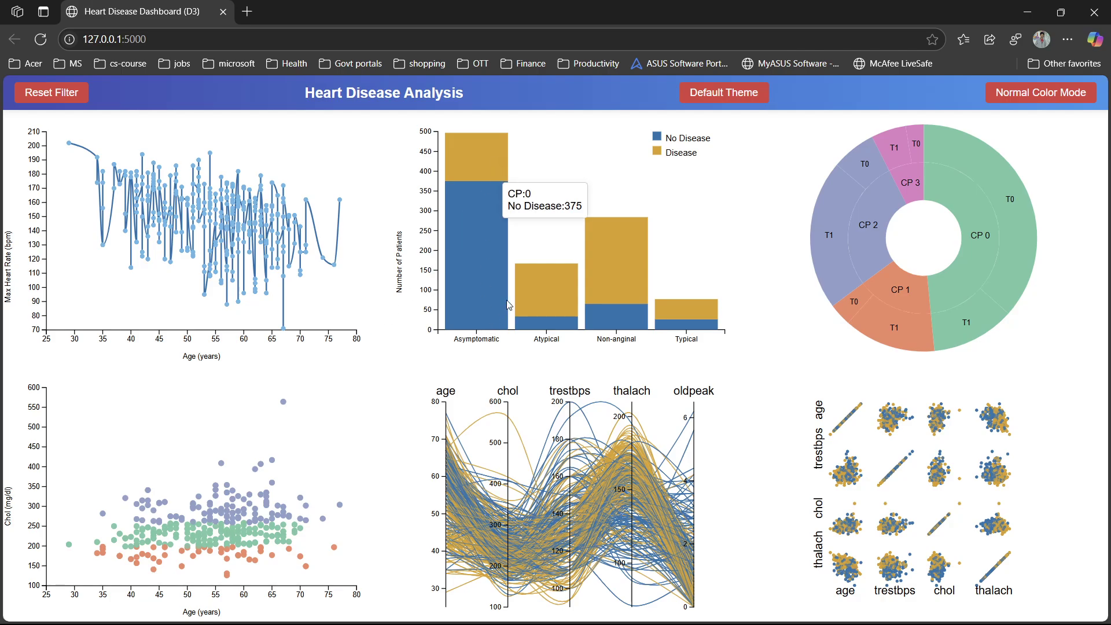
mouse_move(500, 171)
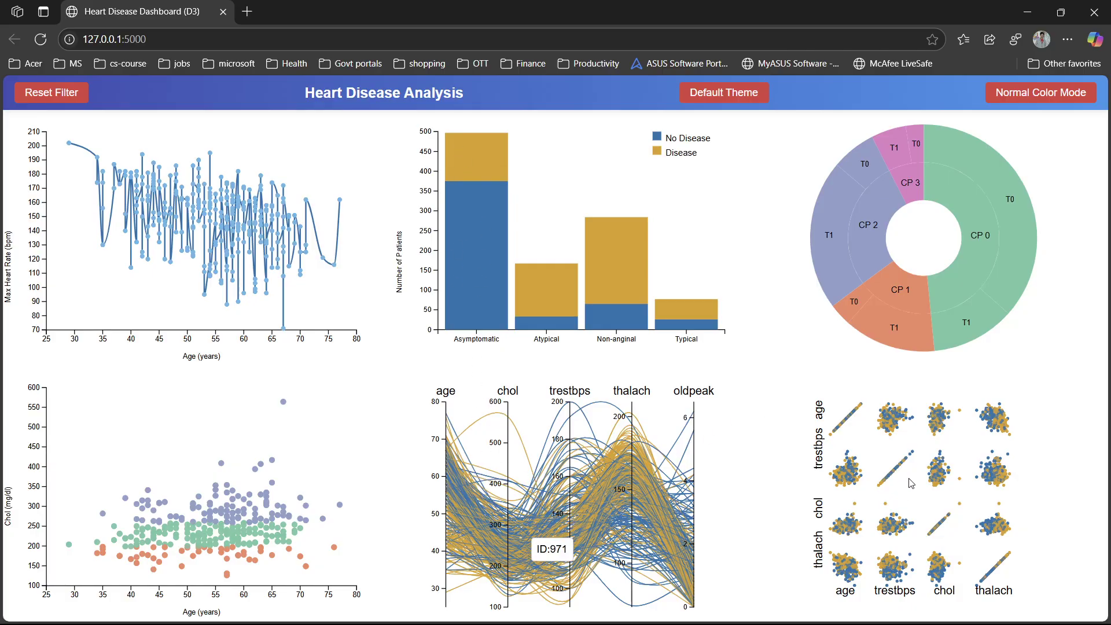
left_click(1022, 95)
Apply the Ocean theme to the dashboard.
left_click(721, 95)
left_click(721, 99)
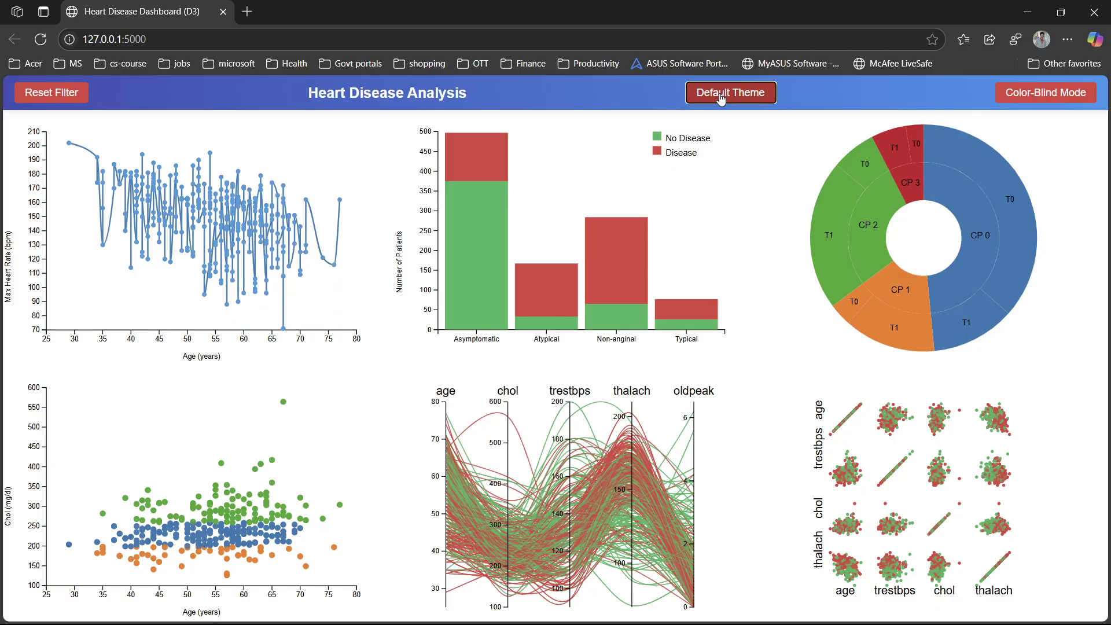
left_click(721, 98)
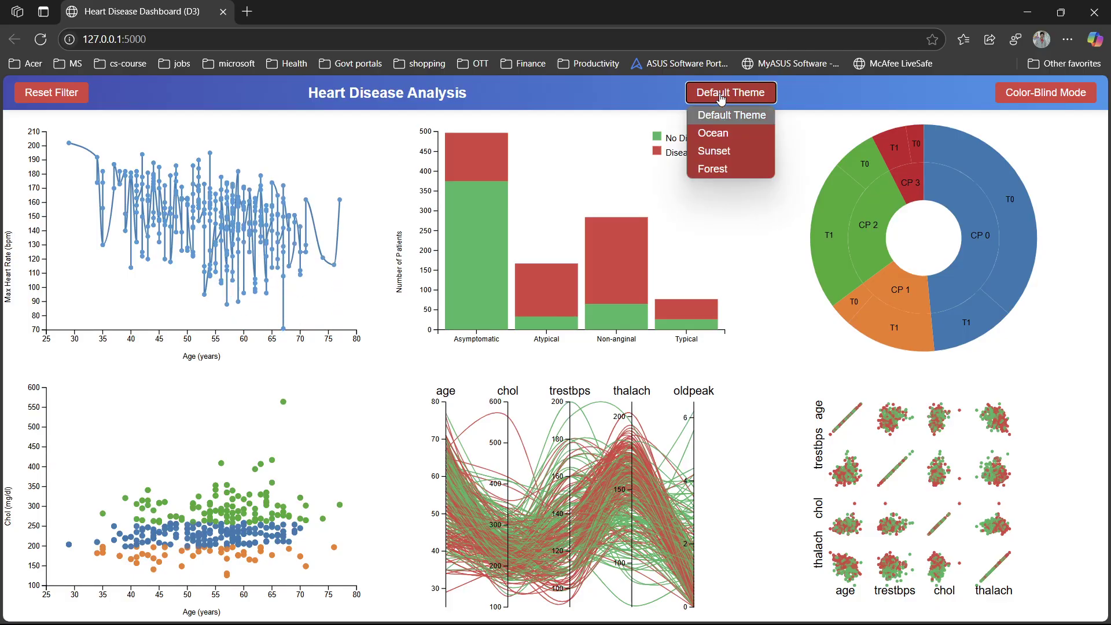
left_click(724, 138)
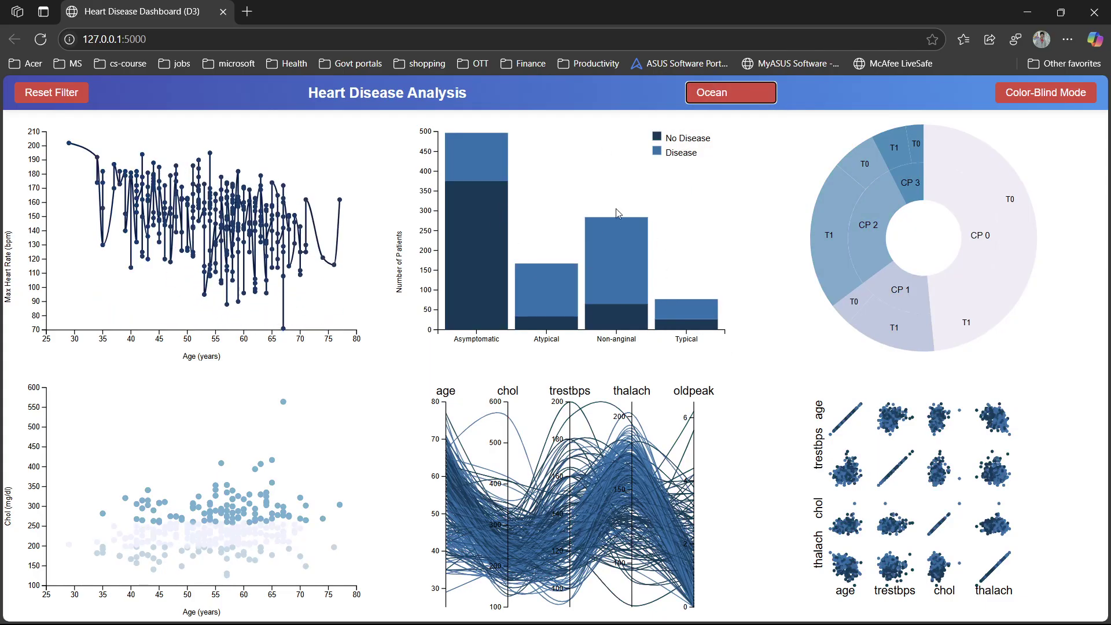
Preview the Sunset theme on the dashboard, and replace it with the Forest theme.
left_click(720, 103)
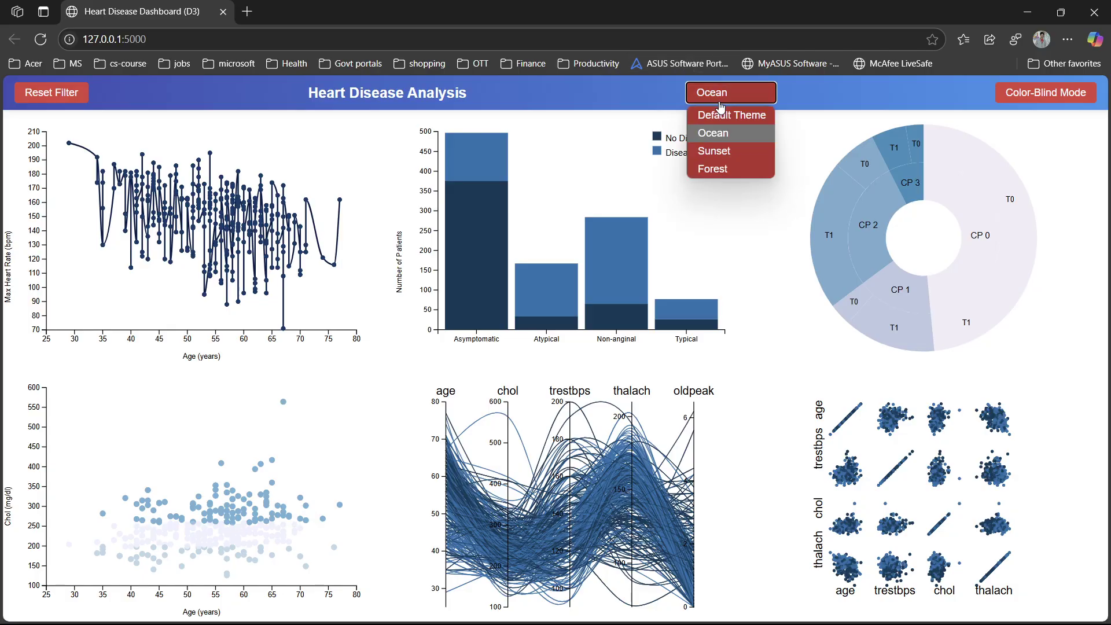
left_click(712, 156)
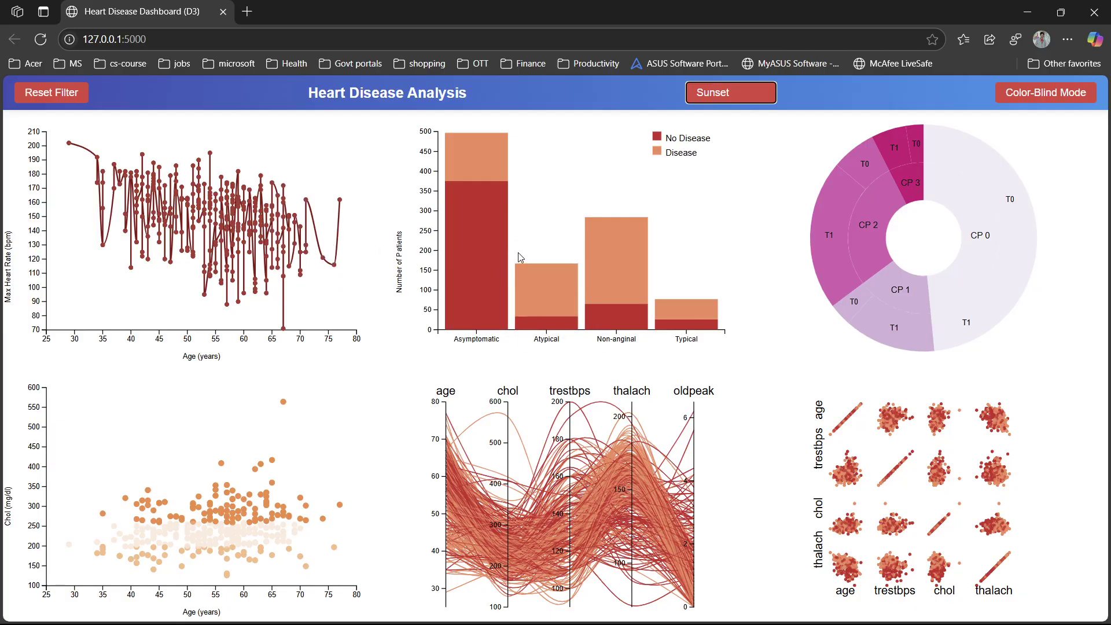
left_click(717, 93)
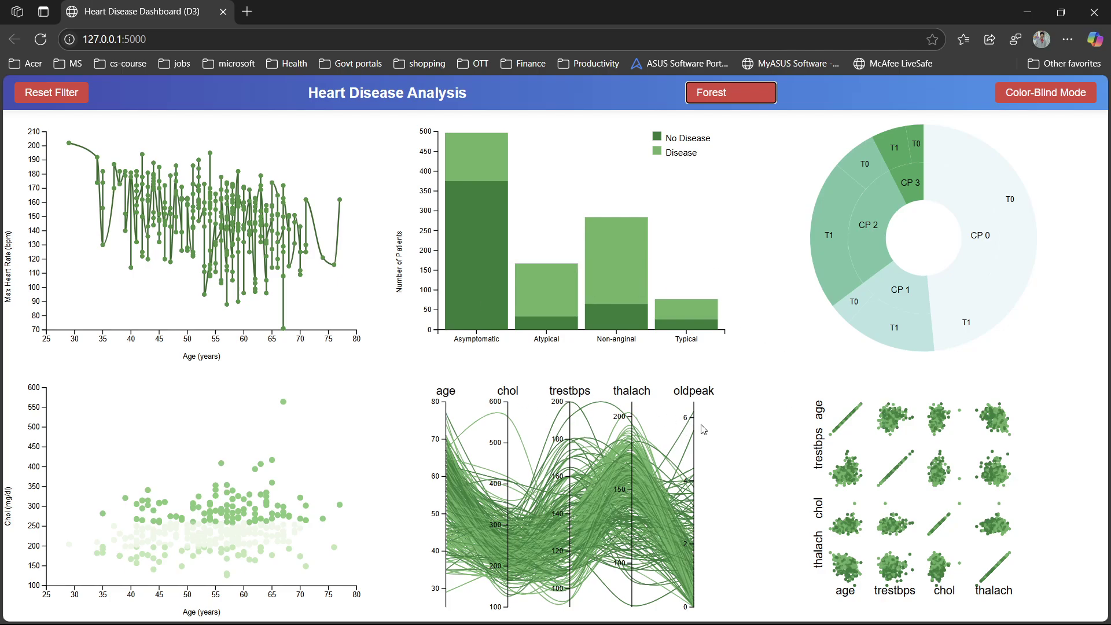
Filter the dashboard to non-anginal patients with disease from the stacked bar chart, and reset the filter.
mouse_move(457, 227)
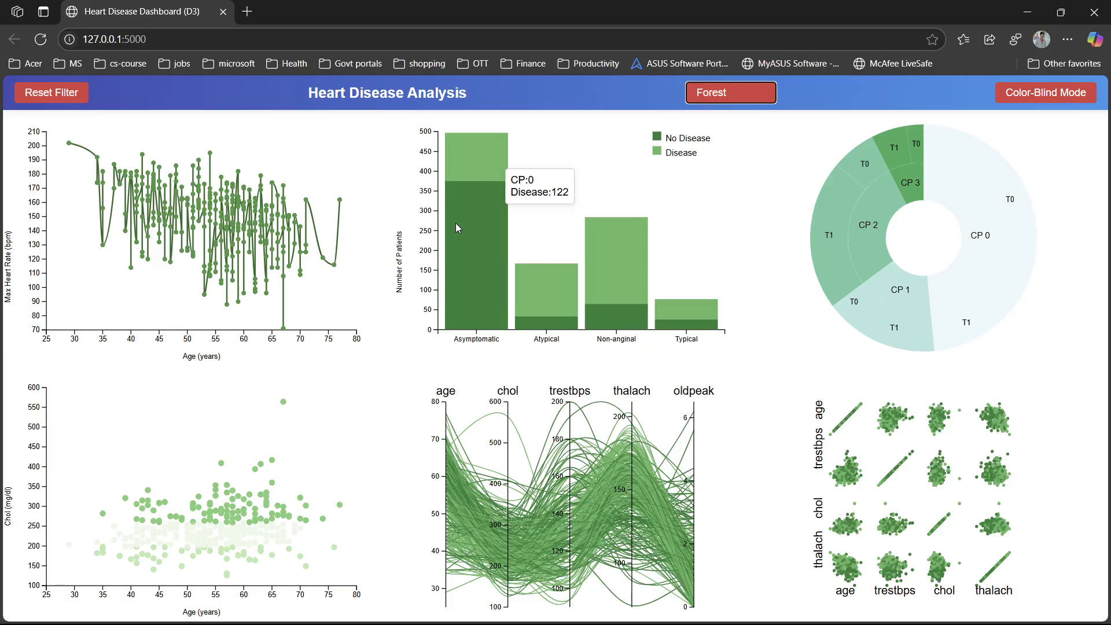
mouse_move(914, 142)
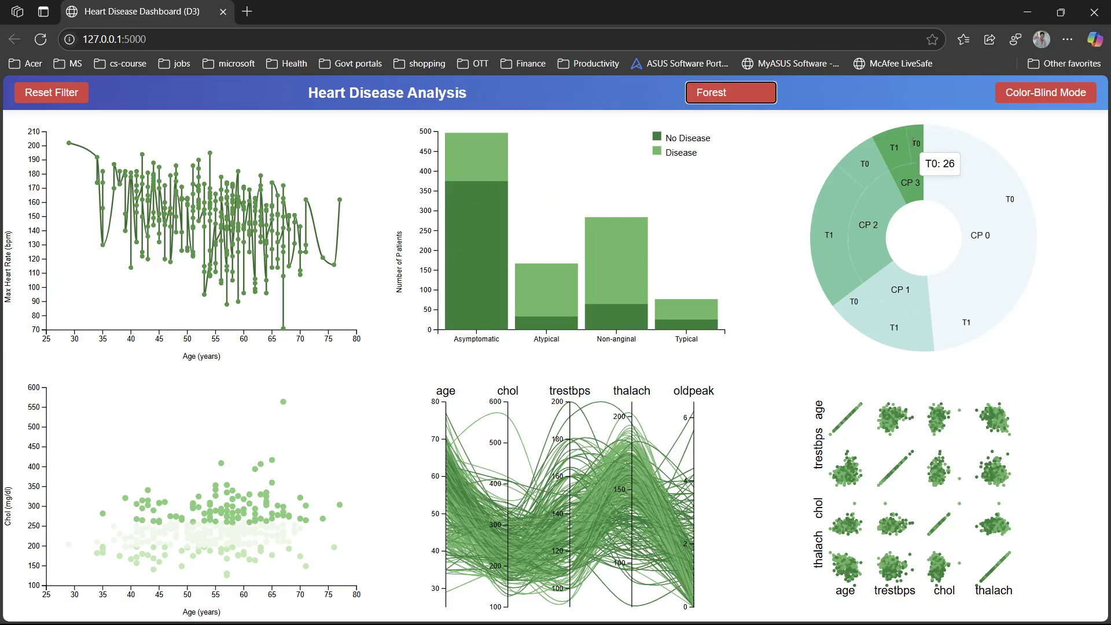
mouse_move(862, 214)
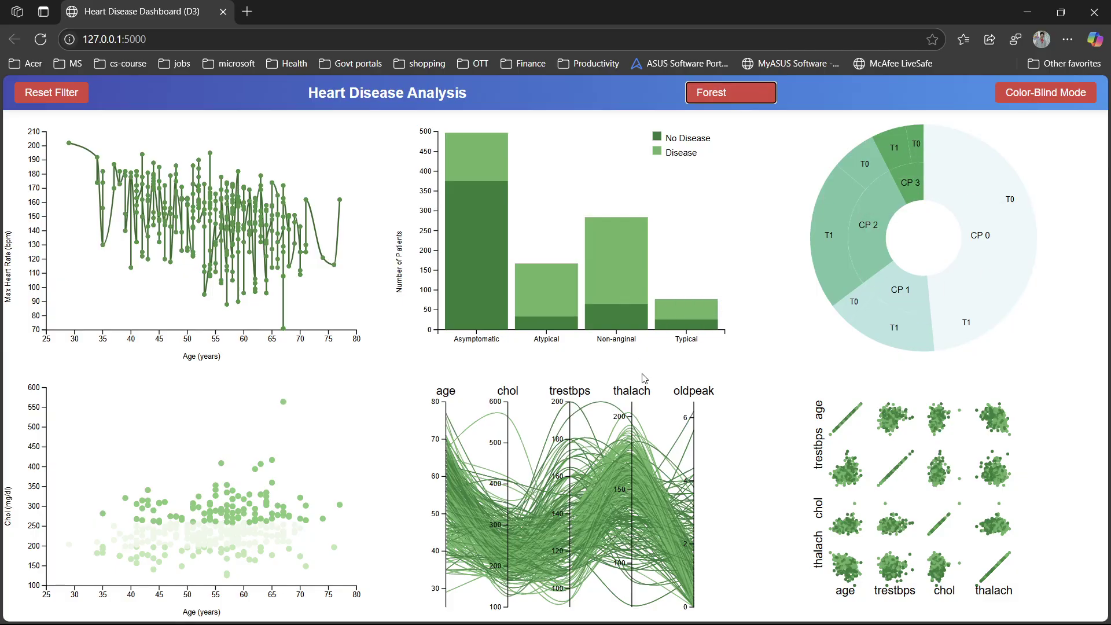
right_click(607, 250)
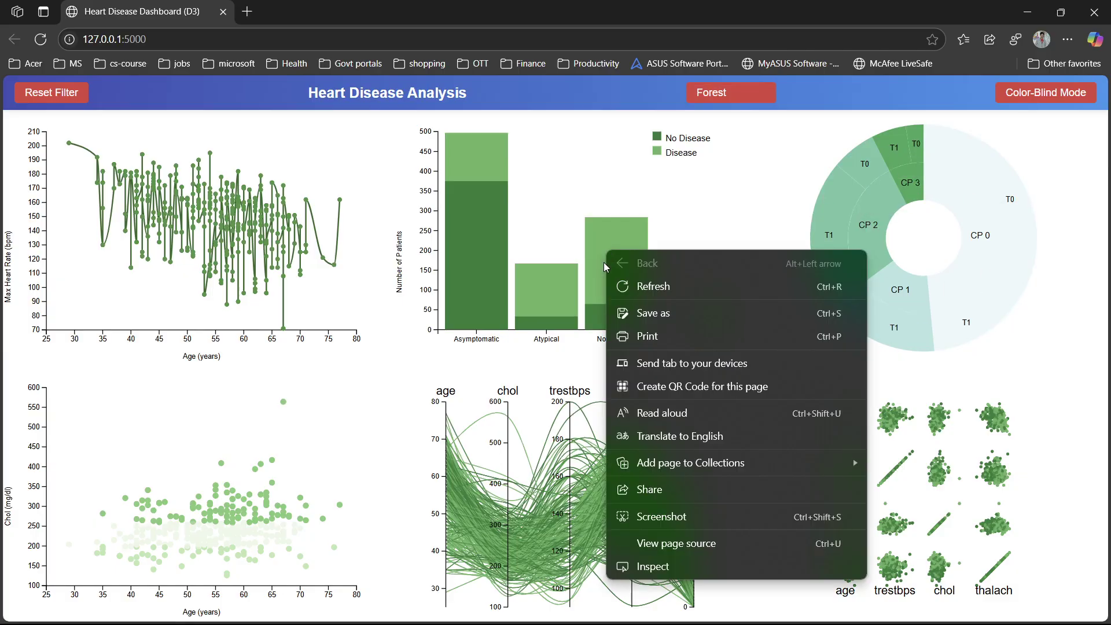
left_click(605, 264)
left_click(604, 264)
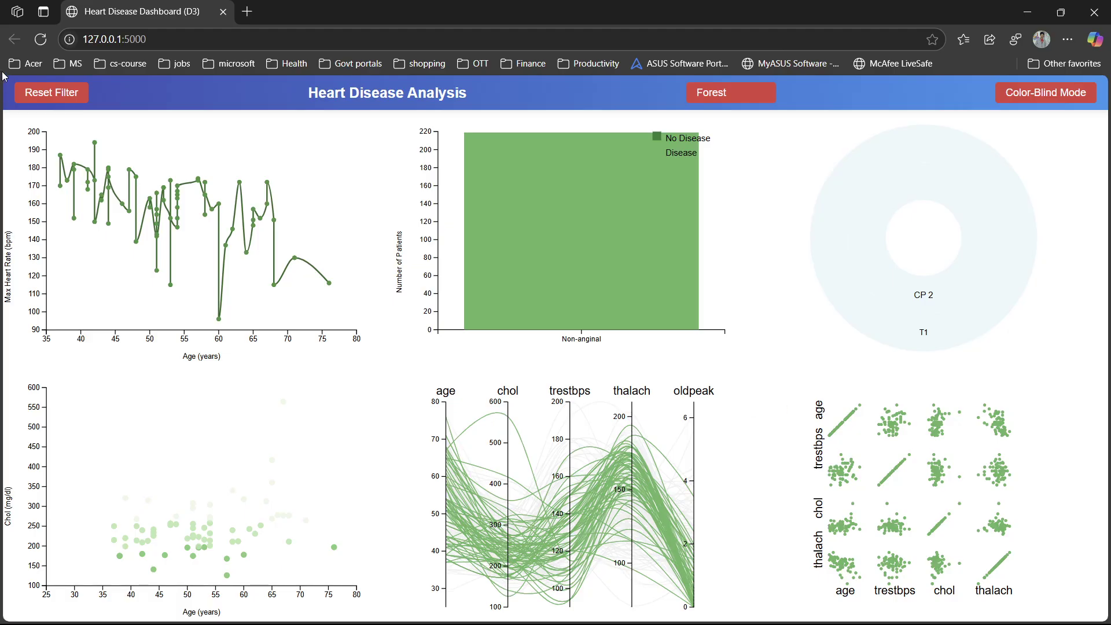
left_click(29, 92)
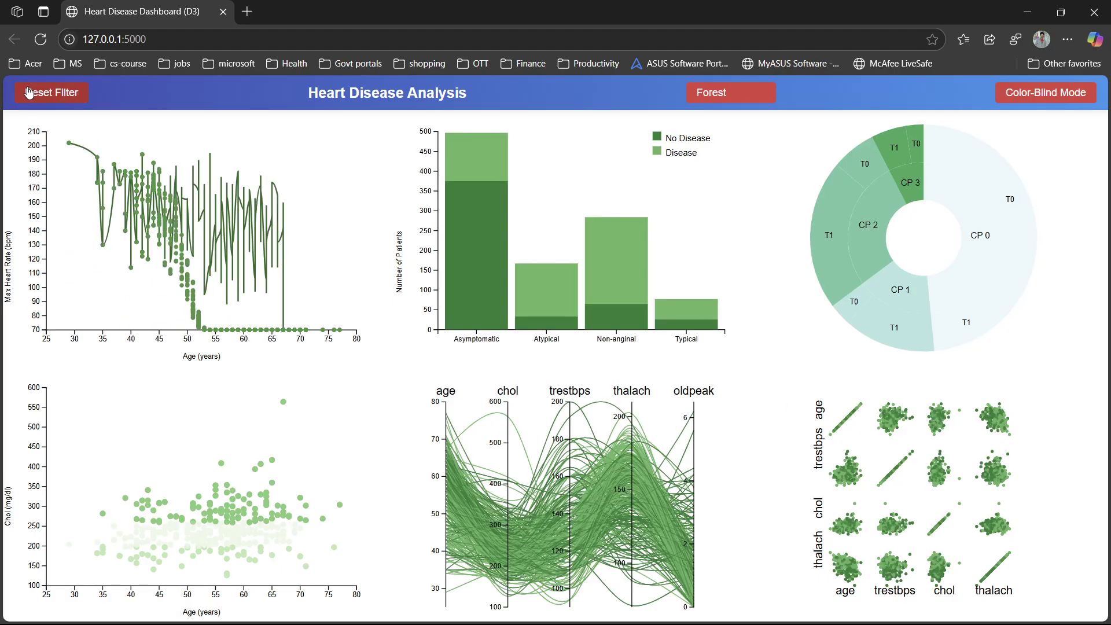
mouse_move(484, 179)
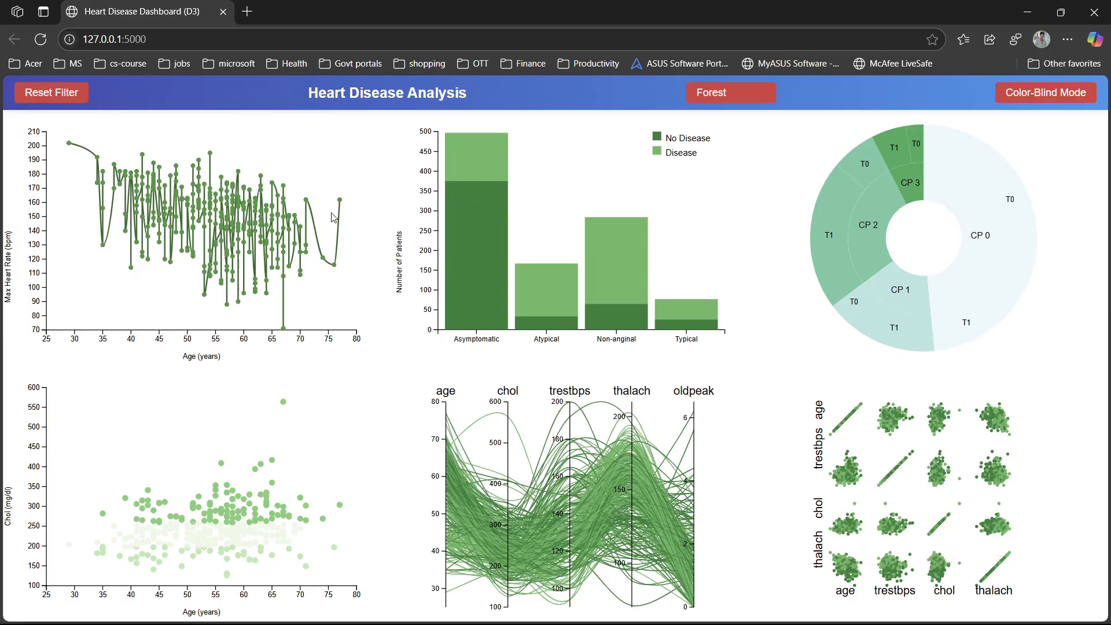
key("alt+Tab")
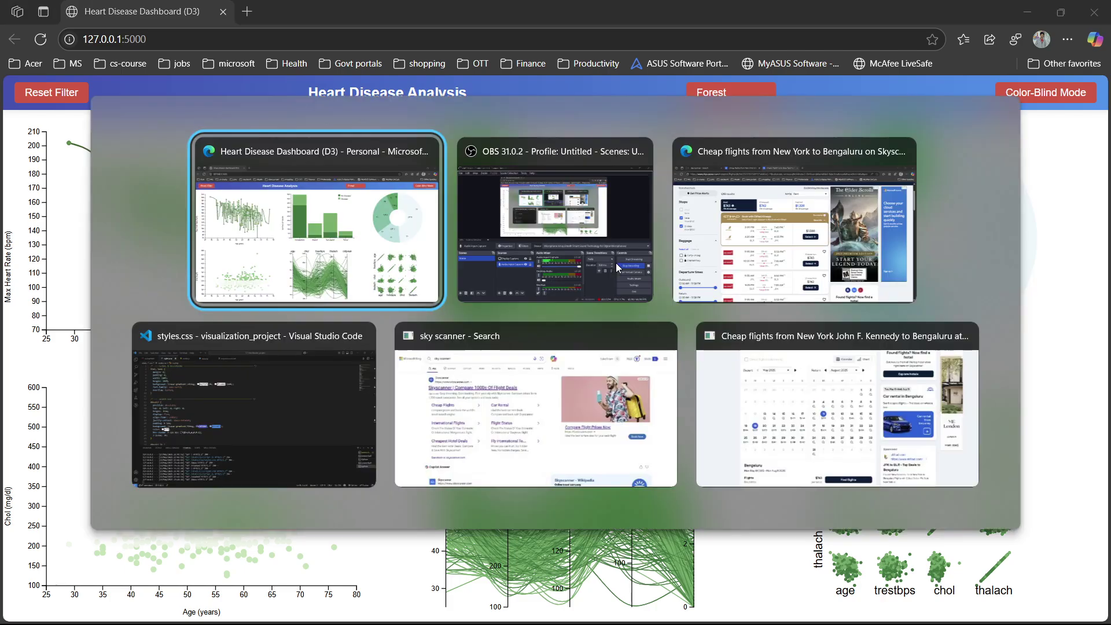
left_click(616, 263)
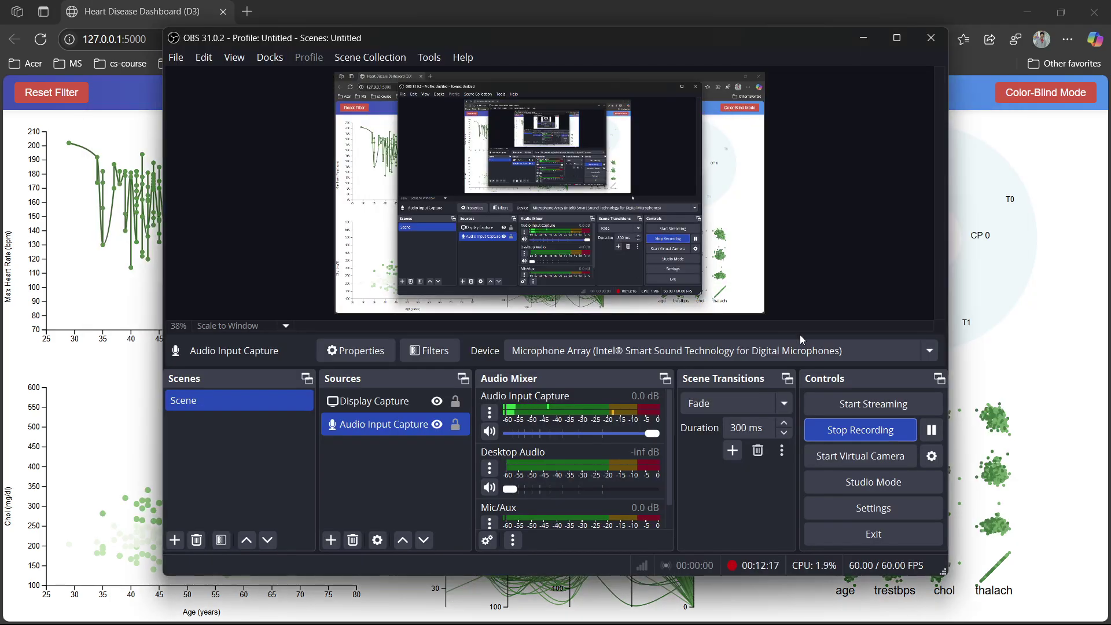